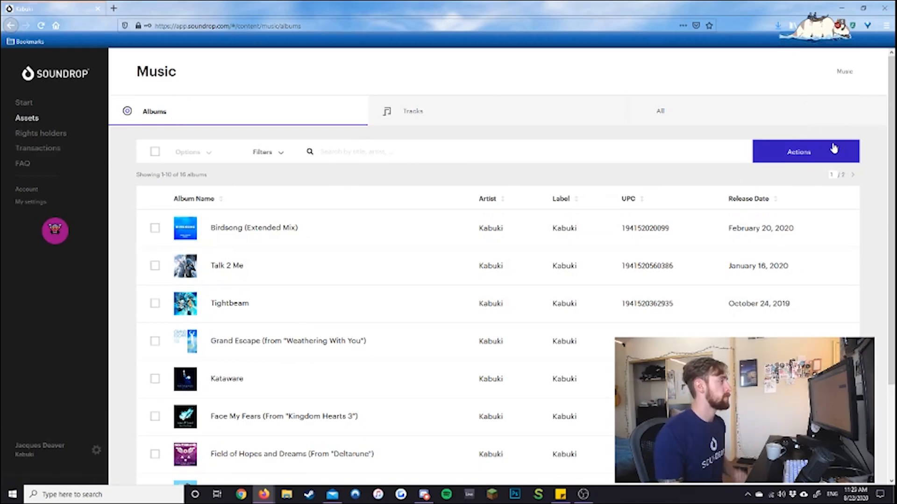
Step: Start a new album release from the Actions menu with Create new album
{"action": "left_click", "coordinate": [831, 160]}
{"action": "left_click", "coordinate": [790, 172]}
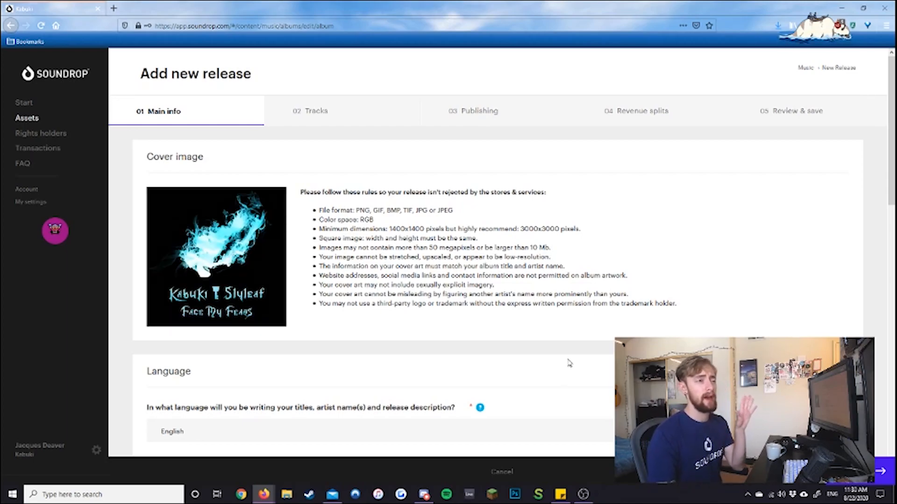
Step: Enter 'Face My Fears' as the release title and pick Kabuki as the artist
{"action": "scroll", "coordinate": [568, 358], "scroll_direction": "down", "scroll_amount": 4}
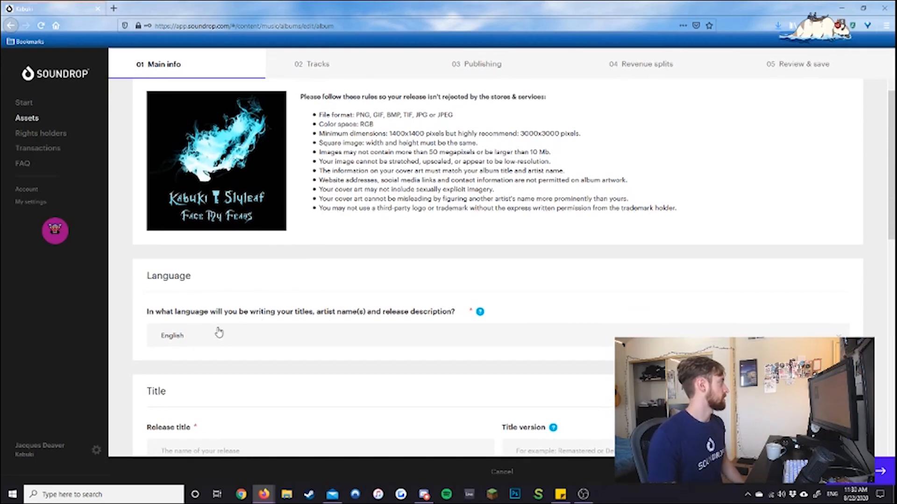
{"action": "scroll", "coordinate": [208, 270], "scroll_direction": "down", "scroll_amount": 2}
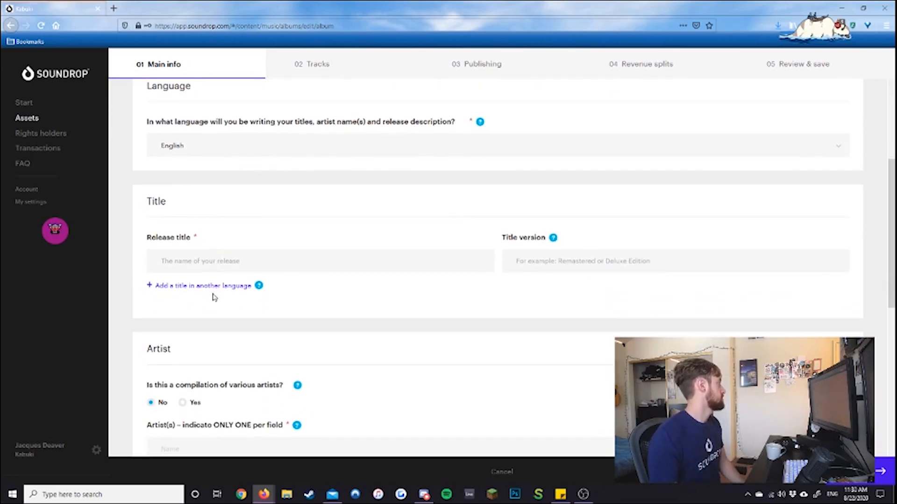
{"action": "left_click", "coordinate": [246, 261]}
{"action": "type", "text": "Fac"}
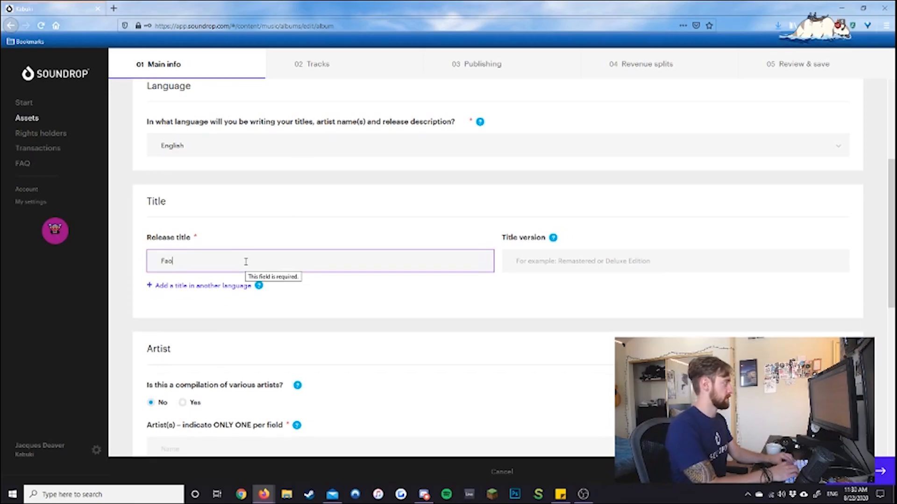
{"action": "type", "text": "e My Fears"}
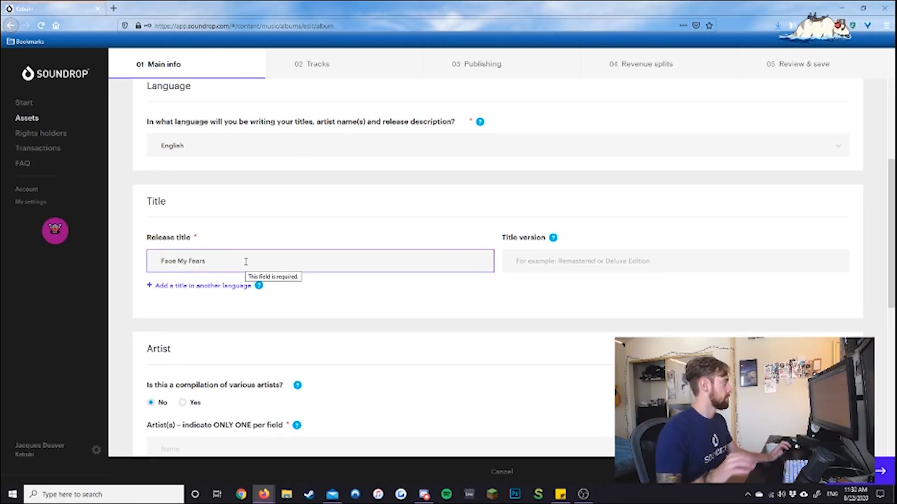
{"action": "scroll", "coordinate": [280, 250], "scroll_direction": "down", "scroll_amount": 4}
{"action": "left_click", "coordinate": [243, 253]}
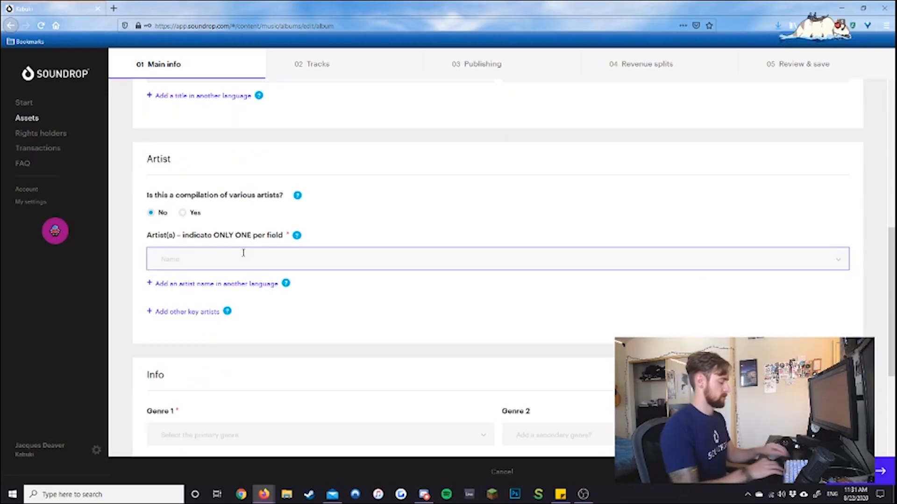
{"action": "type", "text": "Kabuki"}
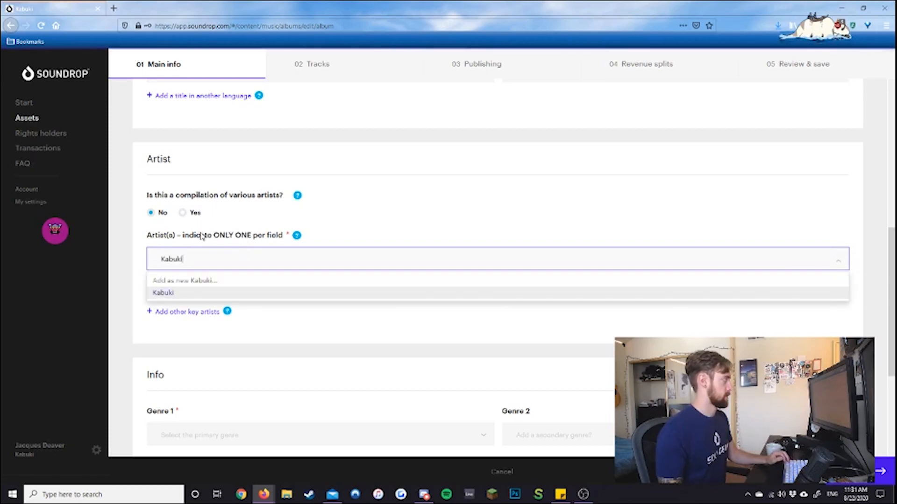
{"action": "left_click", "coordinate": [179, 293]}
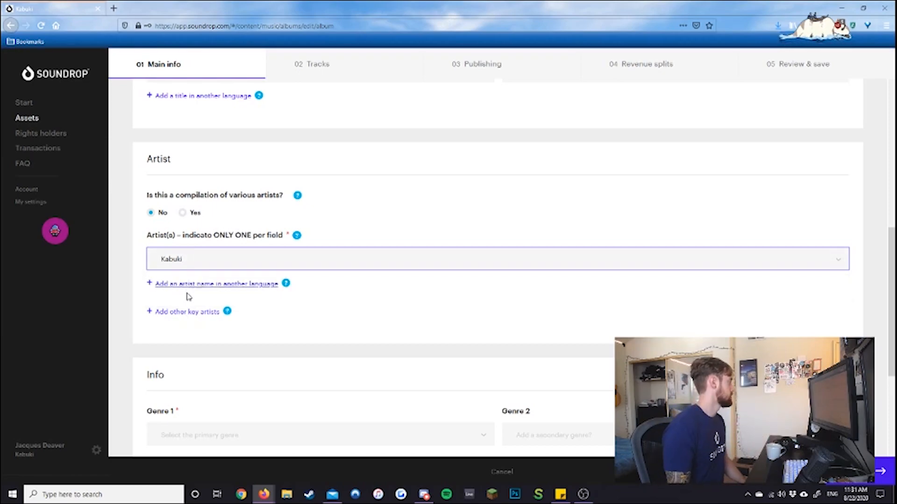
Step: Add Slyleaf as a second key artist with the Primary Artist role
{"action": "left_click", "coordinate": [183, 313]}
{"action": "scroll", "coordinate": [196, 310], "scroll_direction": "down", "scroll_amount": 2}
{"action": "left_click", "coordinate": [290, 229]}
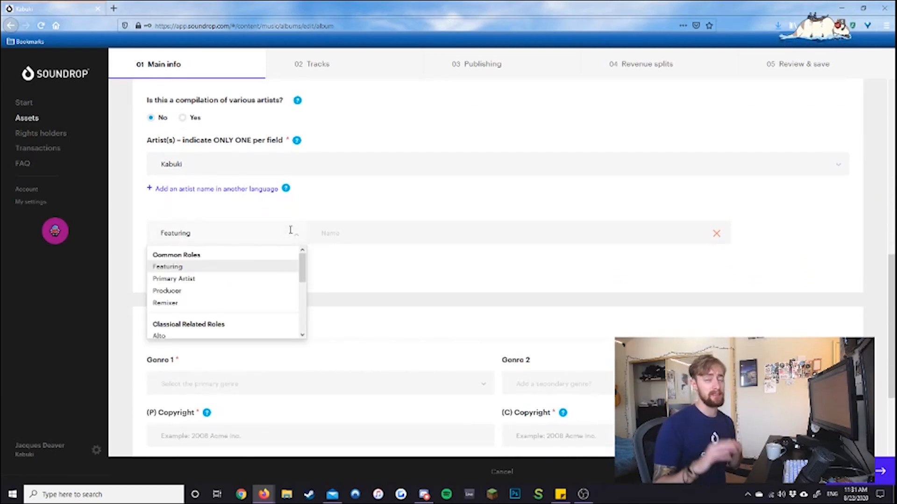
{"action": "left_click", "coordinate": [209, 279]}
{"action": "left_click", "coordinate": [434, 230]}
{"action": "type", "text": "Slyleaf"}
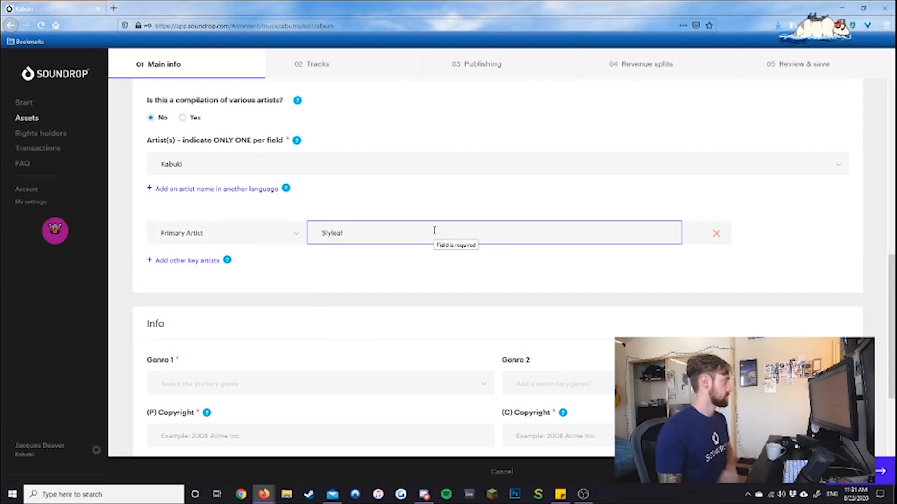
{"action": "scroll", "coordinate": [399, 274], "scroll_direction": "down", "scroll_amount": 3}
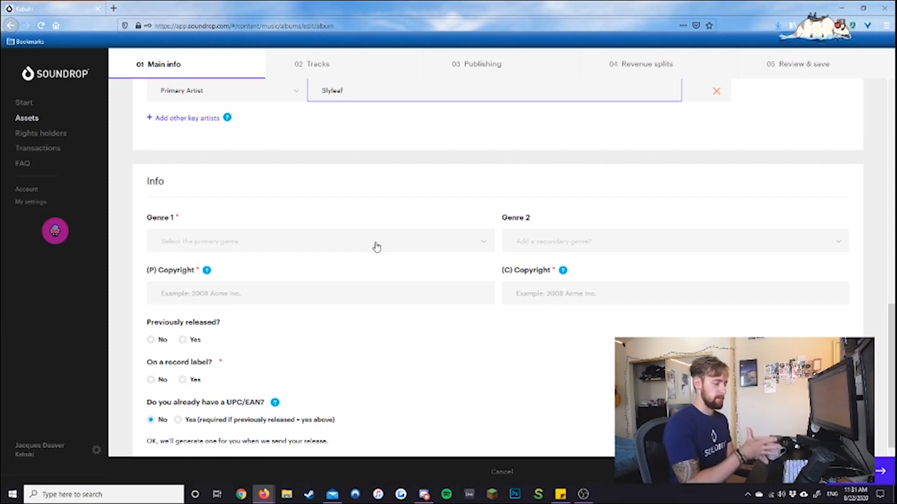
Step: Set the primary genre to House and the secondary genre to Dance
{"action": "left_click", "coordinate": [374, 246]}
{"action": "scroll", "coordinate": [193, 301], "scroll_direction": "up", "scroll_amount": 2}
{"action": "scroll", "coordinate": [196, 313], "scroll_direction": "up", "scroll_amount": 2}
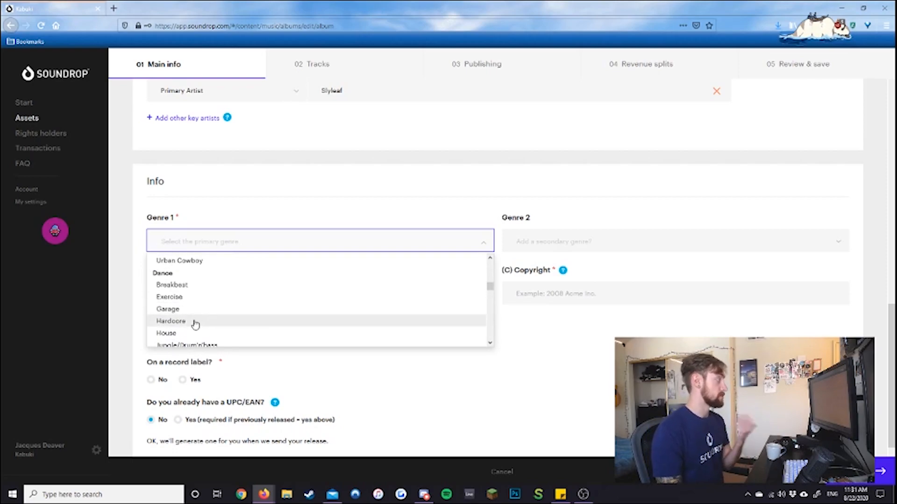
{"action": "left_click", "coordinate": [183, 340]}
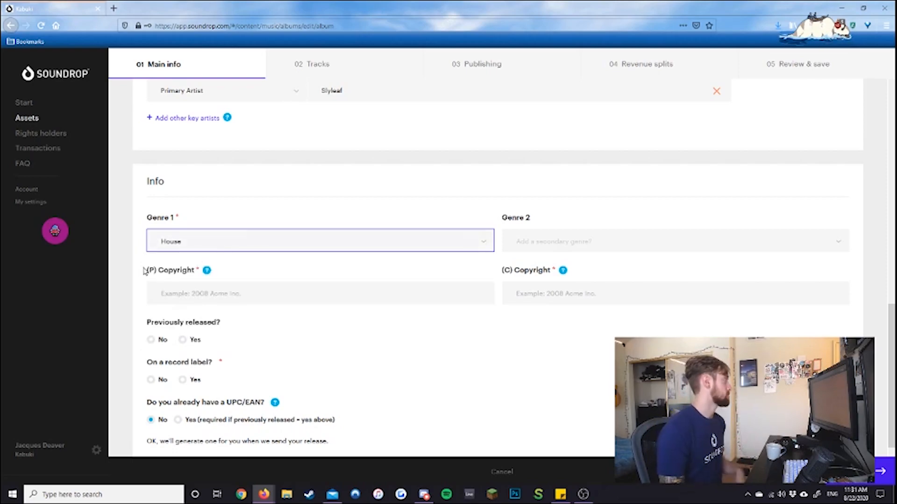
{"action": "left_click", "coordinate": [551, 242]}
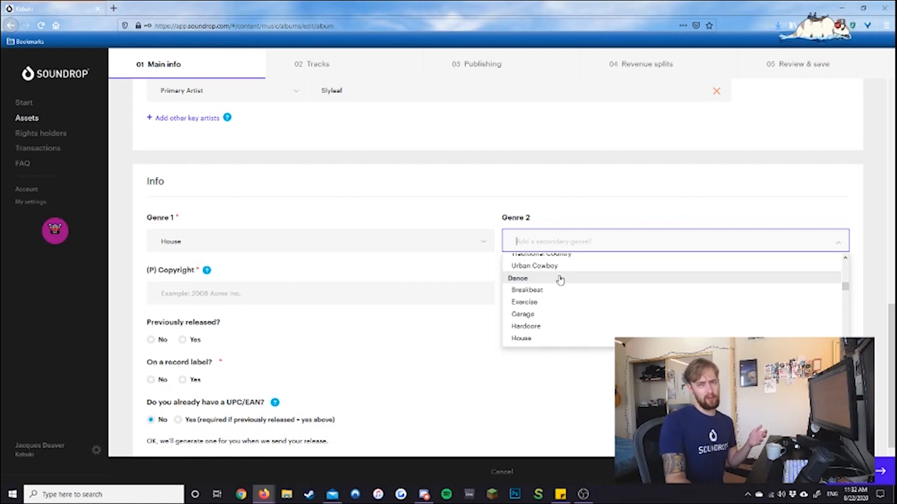
{"action": "left_click", "coordinate": [560, 280]}
Step: Set both copyright lines to '2020 Kabuki', answer No to previously released and record label, then continue
{"action": "left_click", "coordinate": [252, 294]}
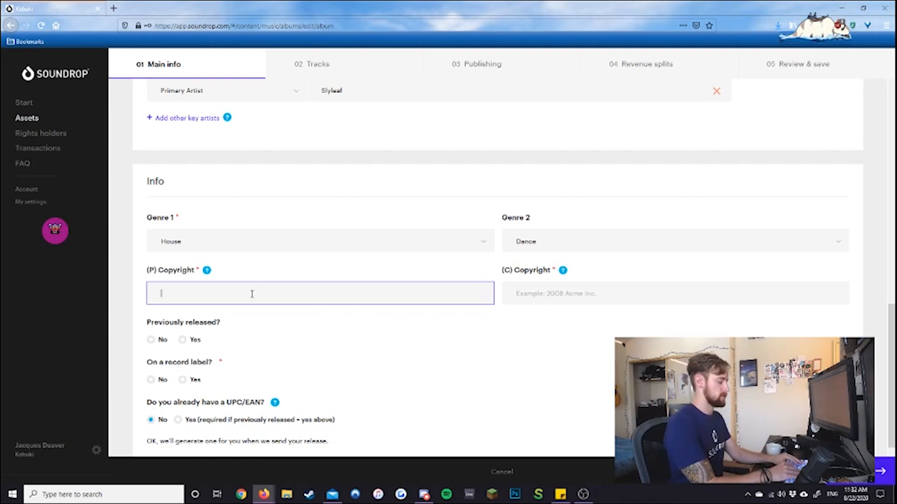
{"action": "type", "text": "2020 Kabuki"}
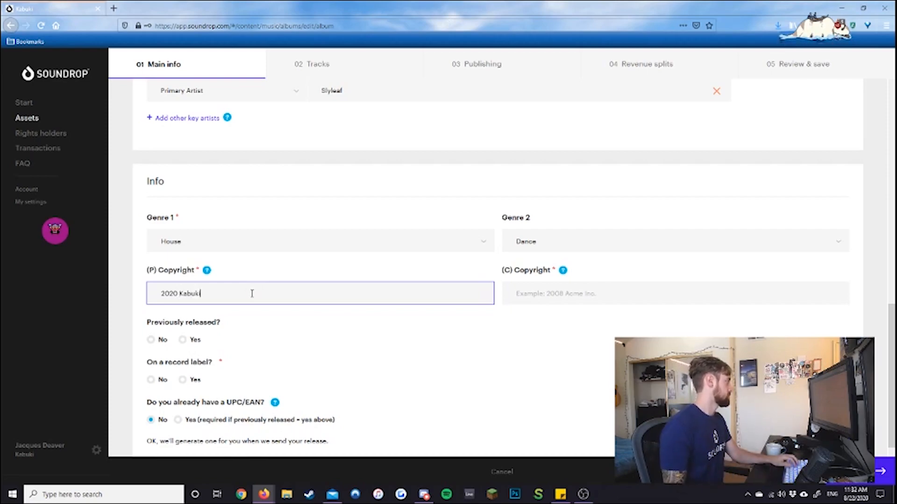
{"action": "left_click", "coordinate": [567, 294]}
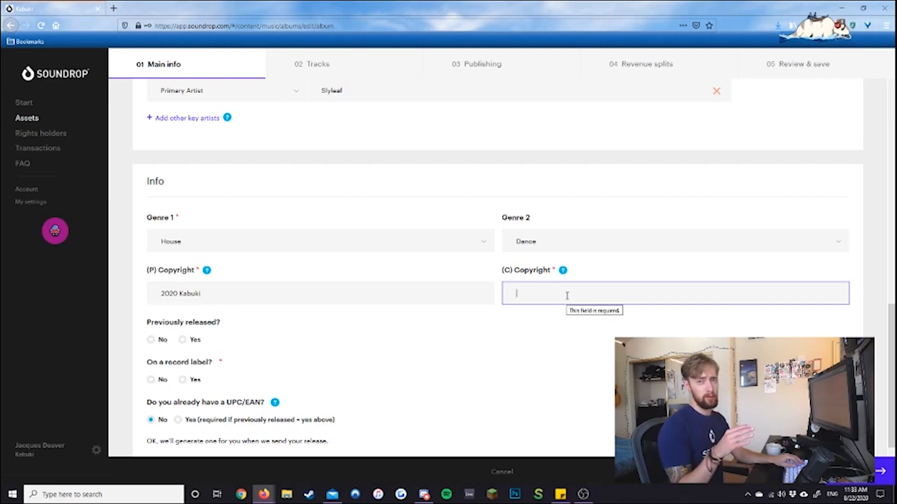
{"action": "type", "text": "2020 Kabuki"}
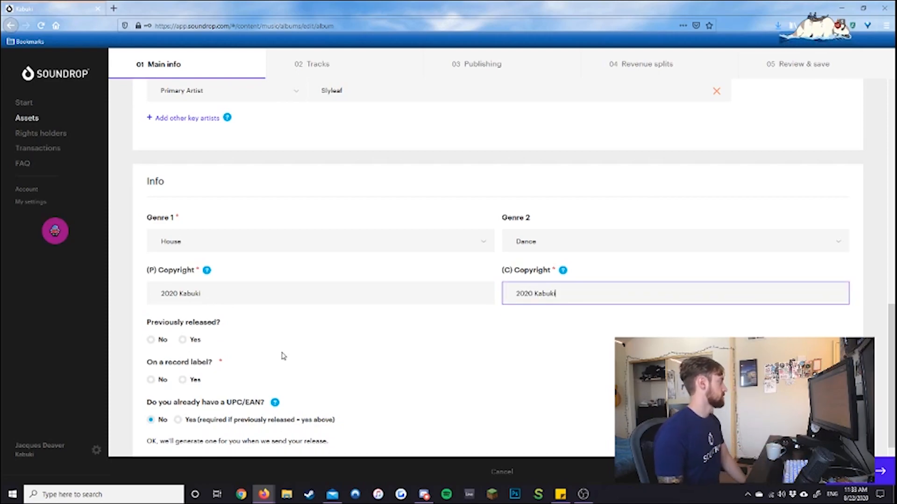
{"action": "scroll", "coordinate": [284, 356], "scroll_direction": "down", "scroll_amount": 2}
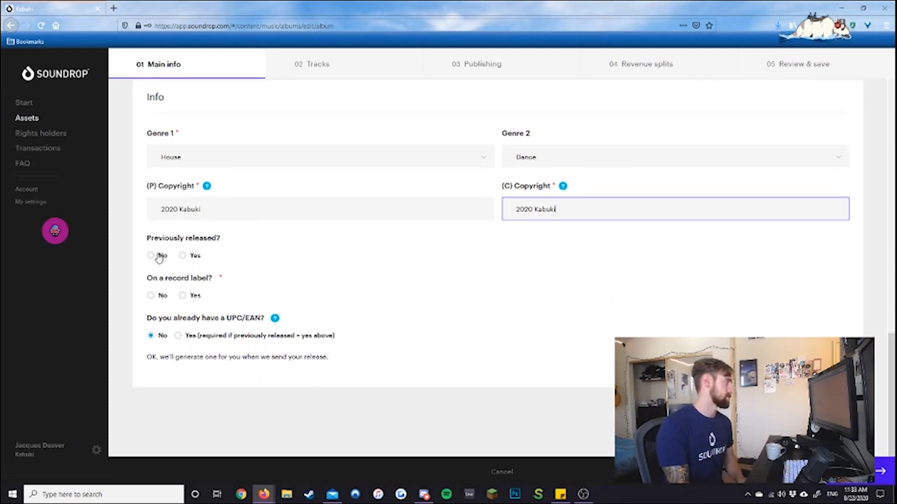
{"action": "left_click", "coordinate": [159, 257]}
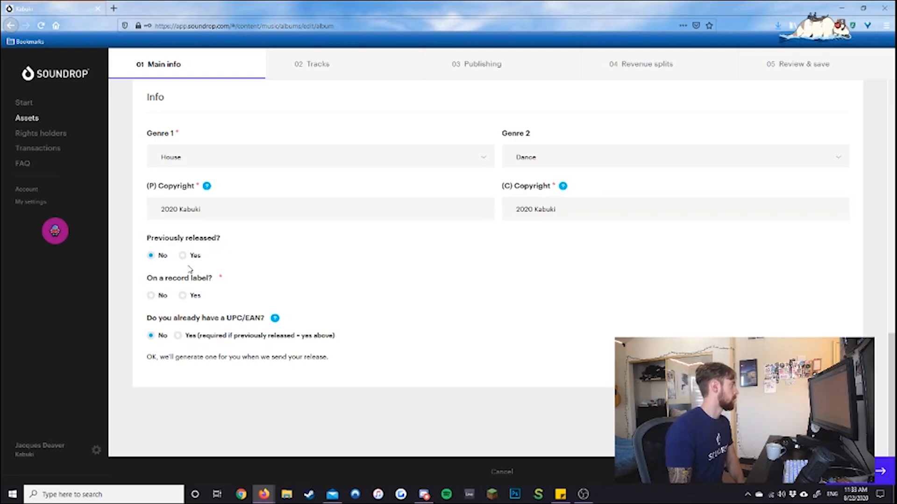
{"action": "left_click", "coordinate": [150, 299]}
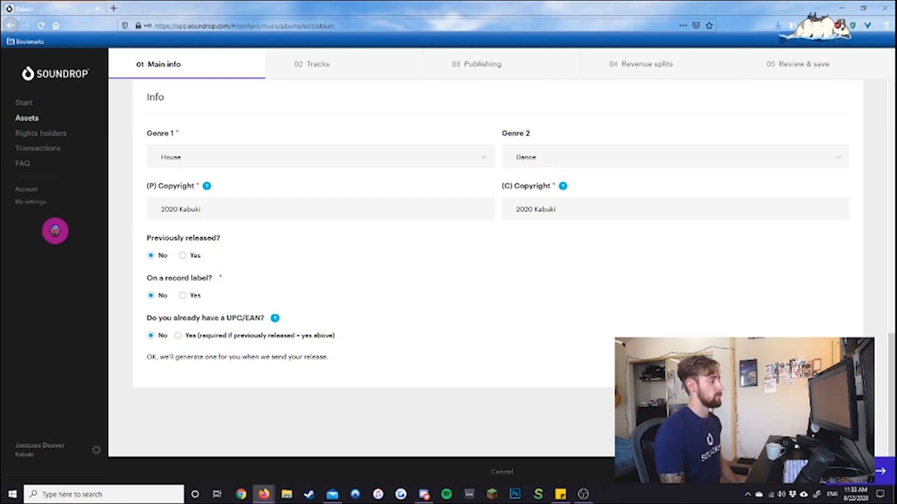
{"action": "left_click", "coordinate": [853, 471]}
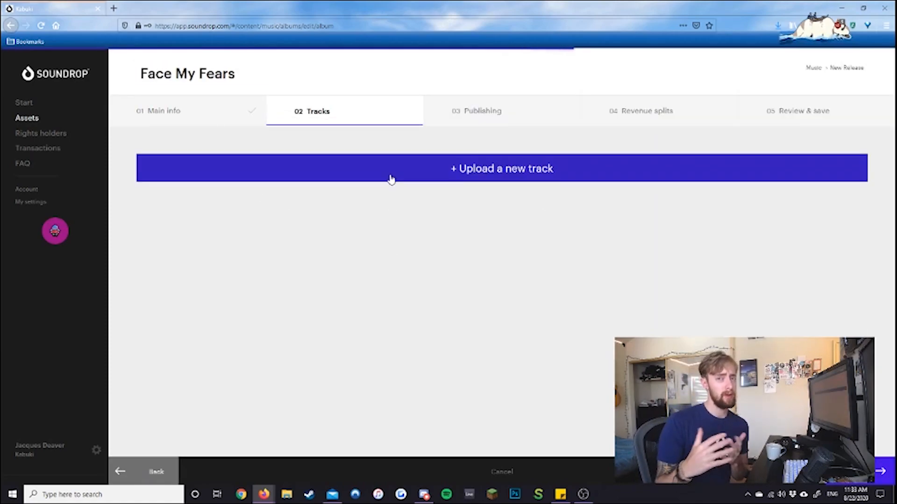
Step: Add Track 01 and set its lyrics language to English
{"action": "left_click", "coordinate": [391, 178]}
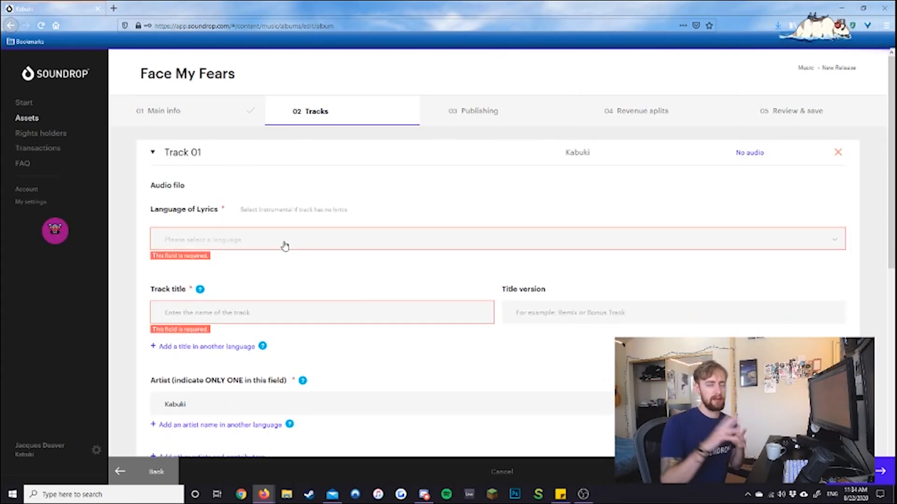
{"action": "left_click", "coordinate": [285, 247]}
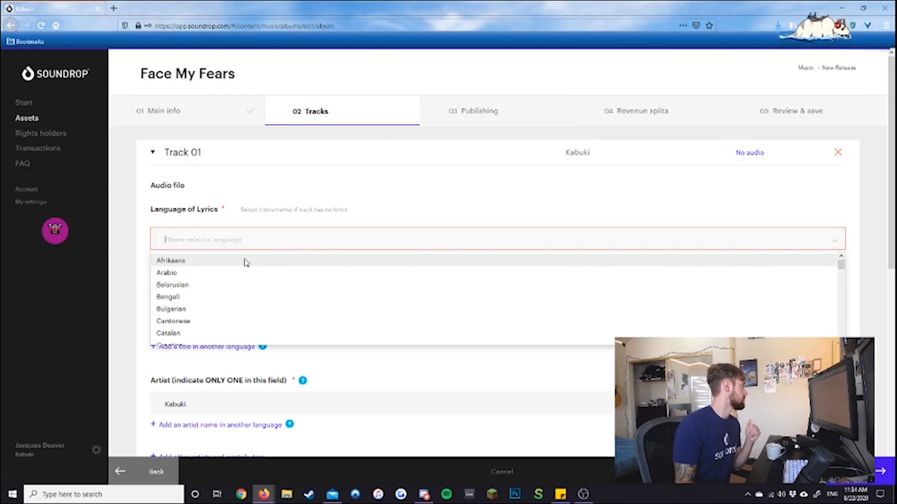
{"action": "scroll", "coordinate": [184, 312], "scroll_direction": "down", "scroll_amount": 5}
{"action": "scroll", "coordinate": [184, 312], "scroll_direction": "up", "scroll_amount": 2}
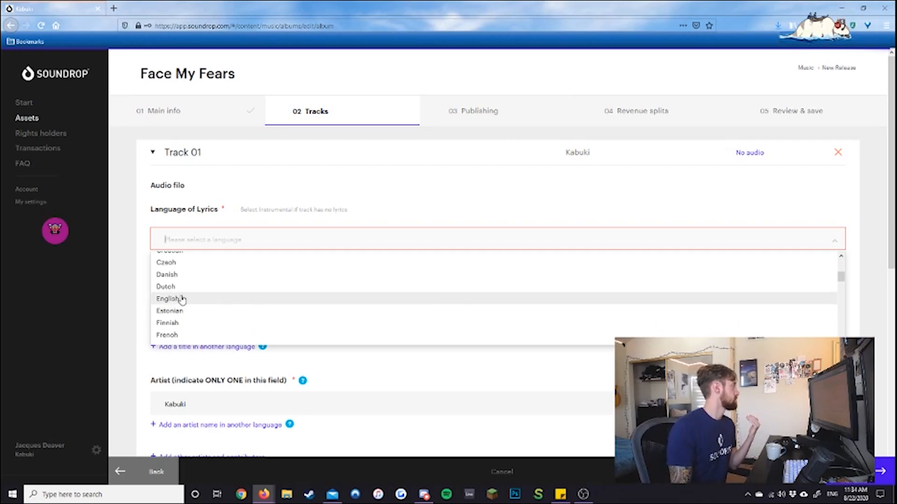
{"action": "scroll", "coordinate": [183, 299], "scroll_direction": "down", "scroll_amount": 10}
{"action": "scroll", "coordinate": [182, 300], "scroll_direction": "up", "scroll_amount": 8}
{"action": "scroll", "coordinate": [183, 301], "scroll_direction": "up", "scroll_amount": 4}
{"action": "scroll", "coordinate": [187, 307], "scroll_direction": "up", "scroll_amount": 6}
{"action": "scroll", "coordinate": [183, 305], "scroll_direction": "down", "scroll_amount": 2}
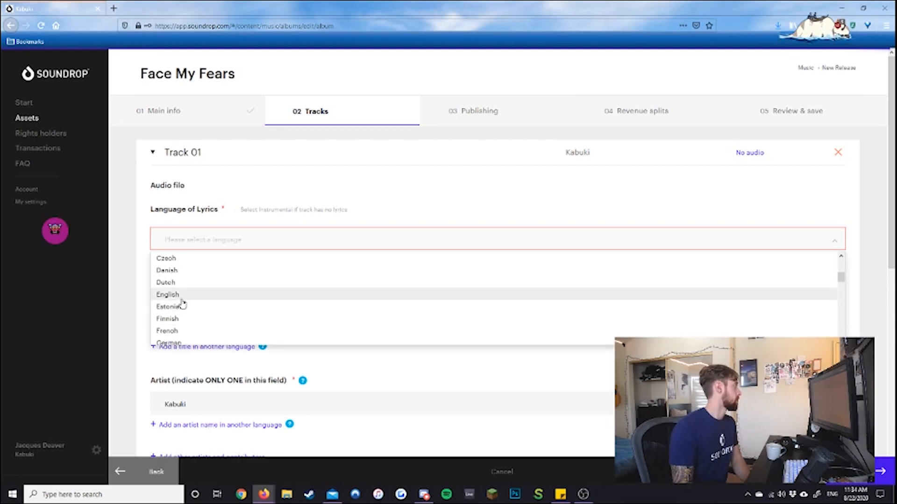
{"action": "left_click", "coordinate": [181, 295]}
{"action": "left_click", "coordinate": [200, 298]}
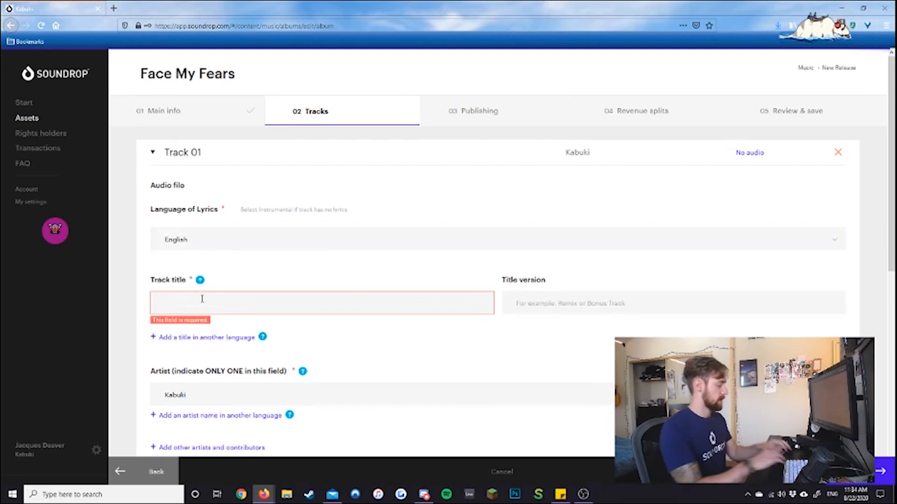
Step: Title the track 'Face My Fears' and credit Slyleaf as an additional Primary Artist
{"action": "type", "text": "Face My Fe"}
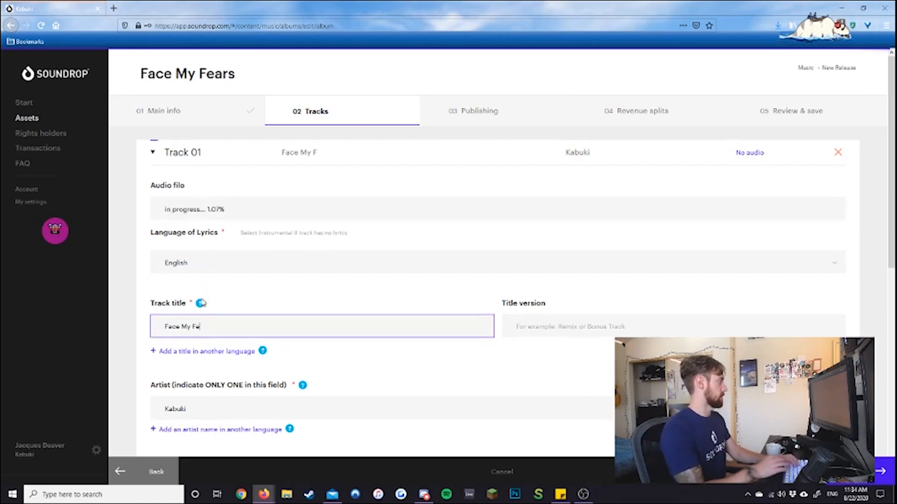
{"action": "type", "text": "ars"}
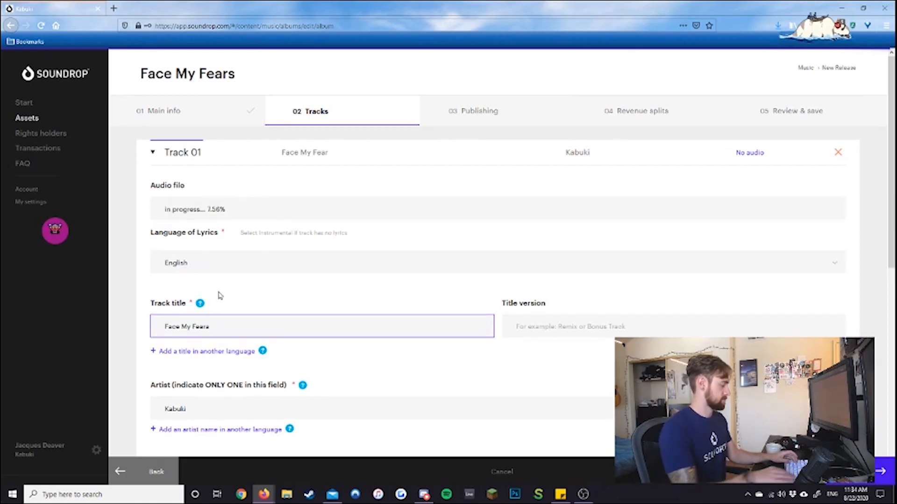
{"action": "scroll", "coordinate": [219, 280], "scroll_direction": "down", "scroll_amount": 3}
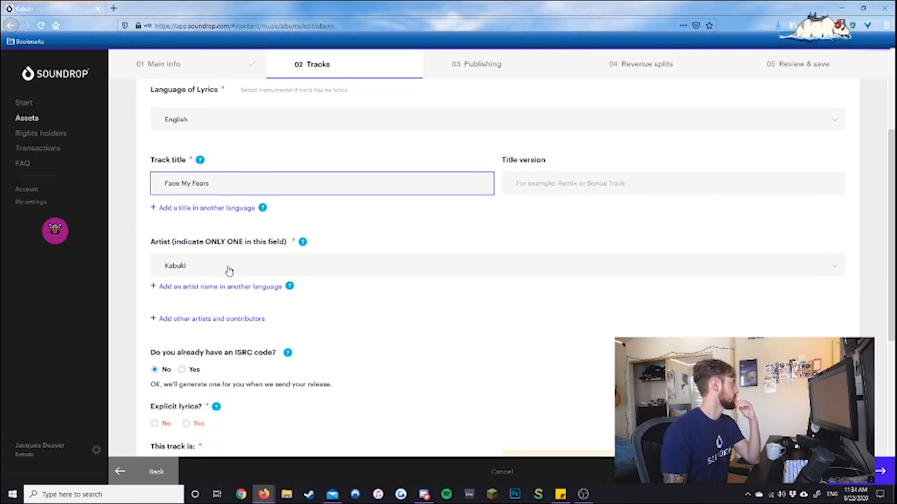
{"action": "scroll", "coordinate": [243, 253], "scroll_direction": "down", "scroll_amount": 2}
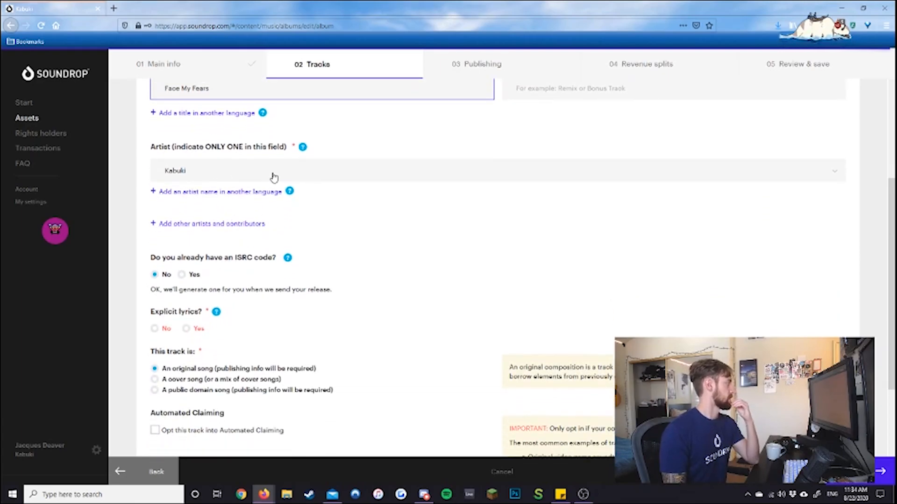
{"action": "left_click", "coordinate": [227, 224]}
{"action": "left_click", "coordinate": [301, 243]}
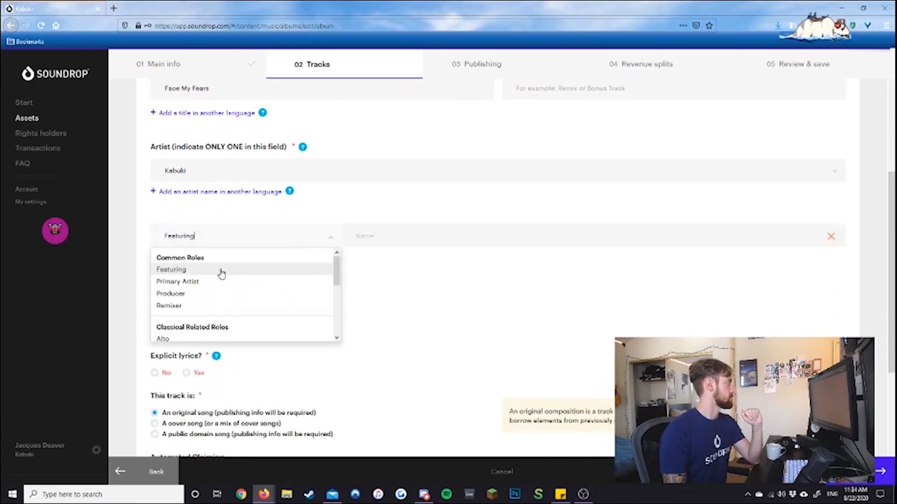
{"action": "left_click", "coordinate": [208, 280]}
{"action": "left_click", "coordinate": [431, 236]}
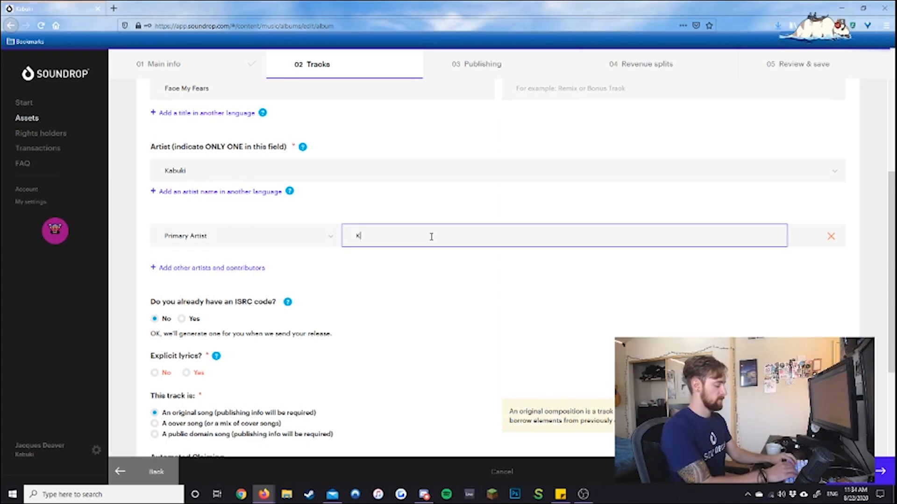
{"action": "type", "text": "Slyleaf"}
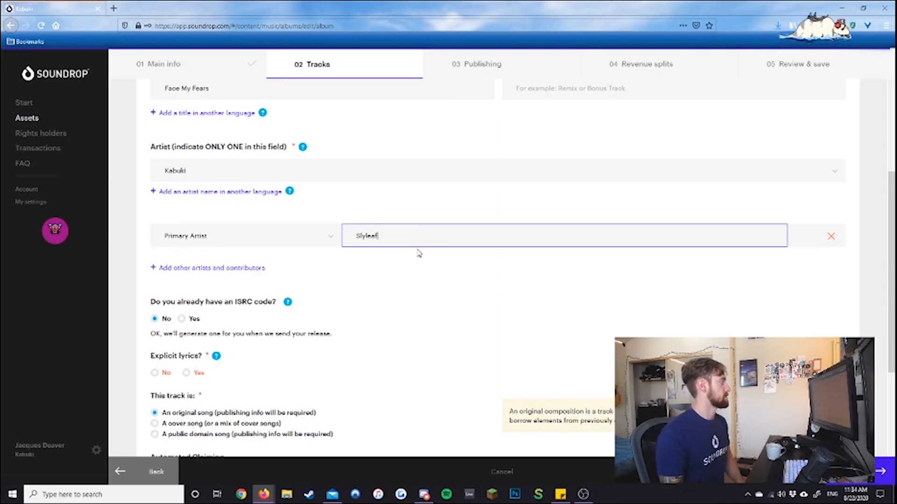
Step: Mark the track's lyrics as not explicit
{"action": "scroll", "coordinate": [321, 296], "scroll_direction": "down", "scroll_amount": 2}
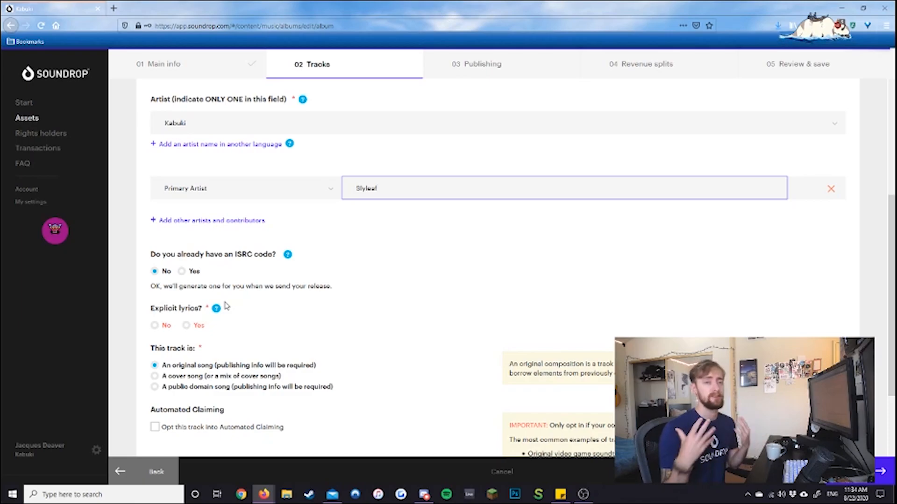
{"action": "scroll", "coordinate": [182, 299], "scroll_direction": "down", "scroll_amount": 1}
{"action": "left_click", "coordinate": [155, 279]}
{"action": "scroll", "coordinate": [156, 282], "scroll_direction": "up", "scroll_amount": 3}
{"action": "scroll", "coordinate": [158, 284], "scroll_direction": "down", "scroll_amount": 4}
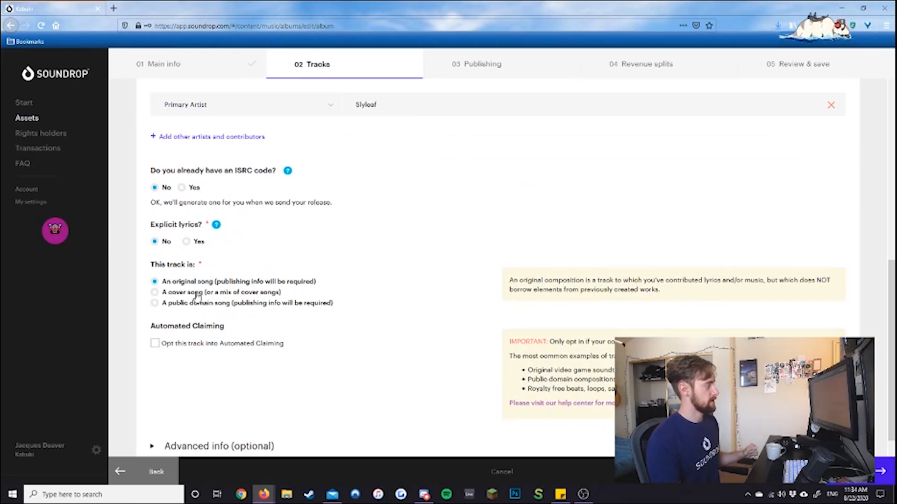
Step: Mark the track as a cover song and set its clip start time to 30 seconds
{"action": "left_click", "coordinate": [161, 293]}
{"action": "scroll", "coordinate": [210, 299], "scroll_direction": "down", "scroll_amount": 2}
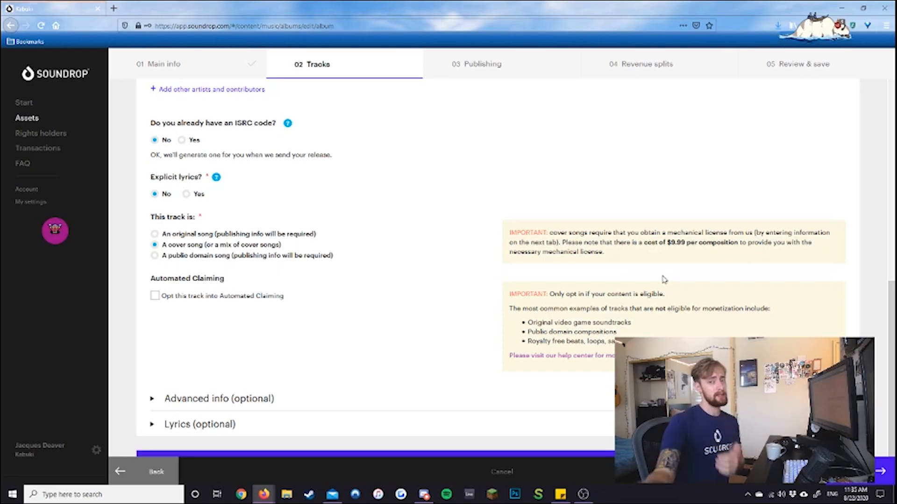
{"action": "left_click", "coordinate": [152, 399]}
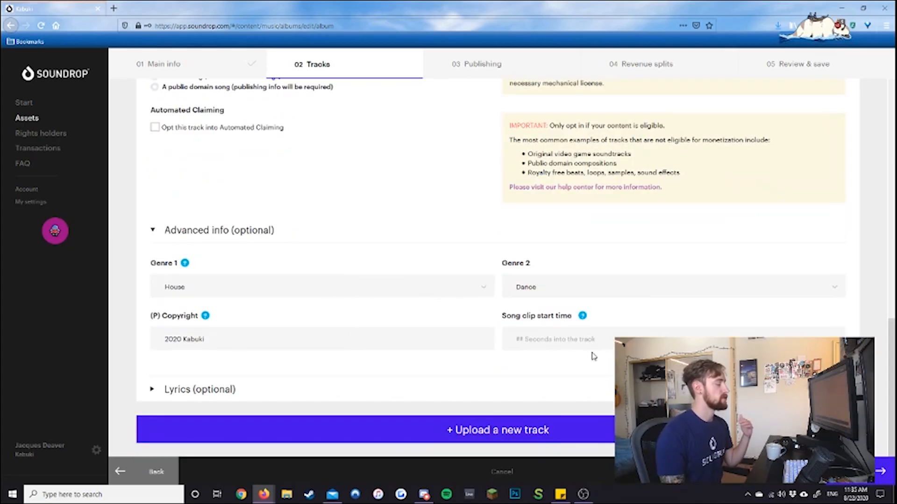
{"action": "left_click", "coordinate": [599, 340]}
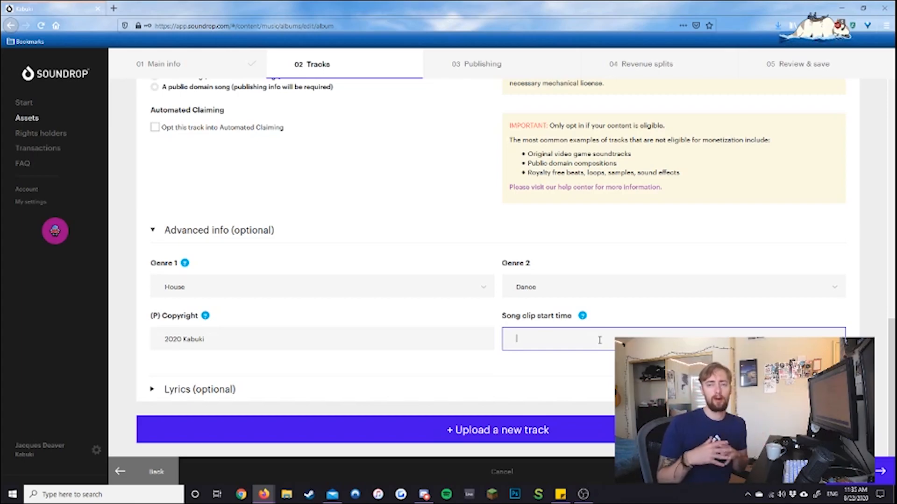
{"action": "type", "text": "30"}
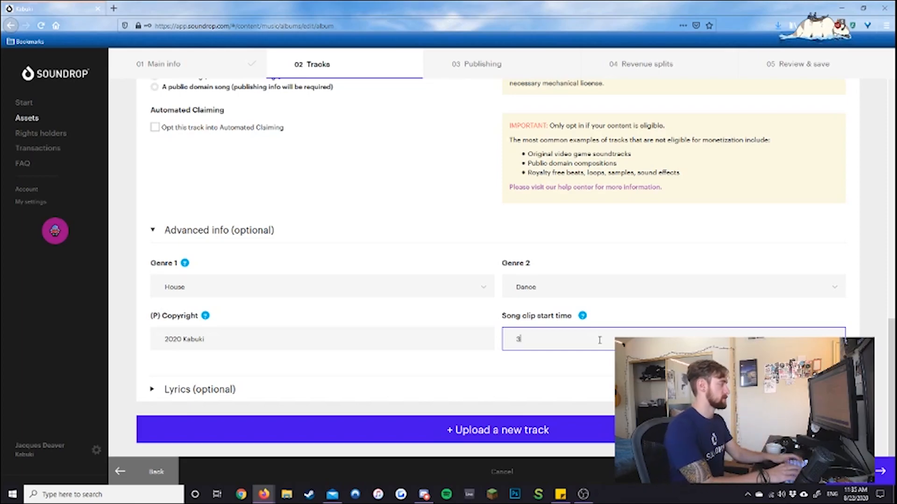
Step: Add the lyrics 'bee boop boo boo bop' and continue to Publishing
{"action": "left_click", "coordinate": [238, 393]}
{"action": "scroll", "coordinate": [241, 392], "scroll_direction": "down", "scroll_amount": 2}
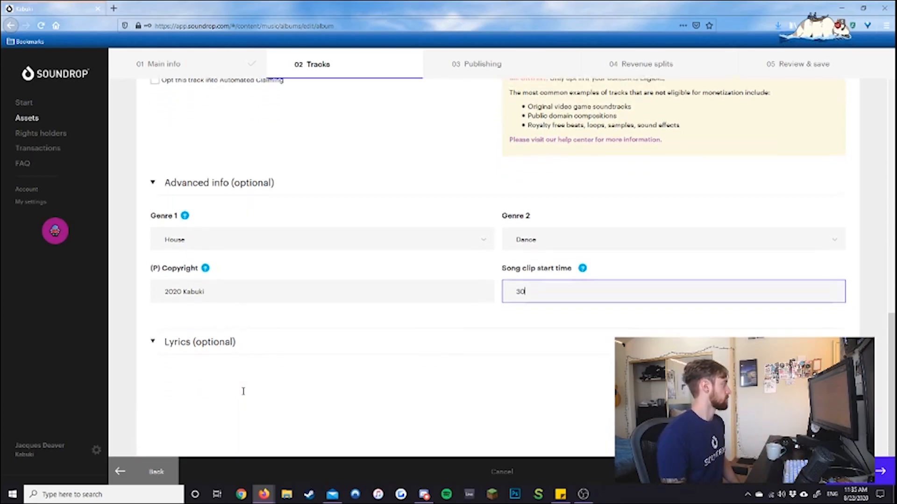
{"action": "left_click", "coordinate": [275, 341]}
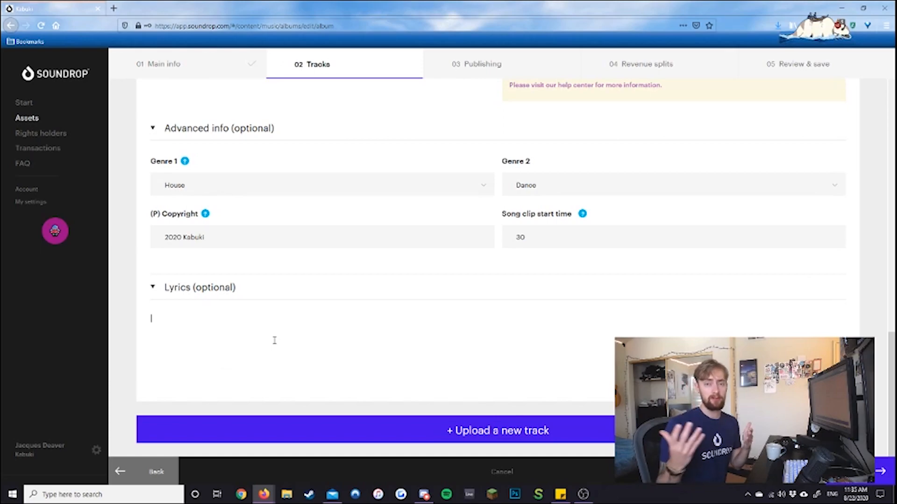
{"action": "type", "text": "bee boop bo"}
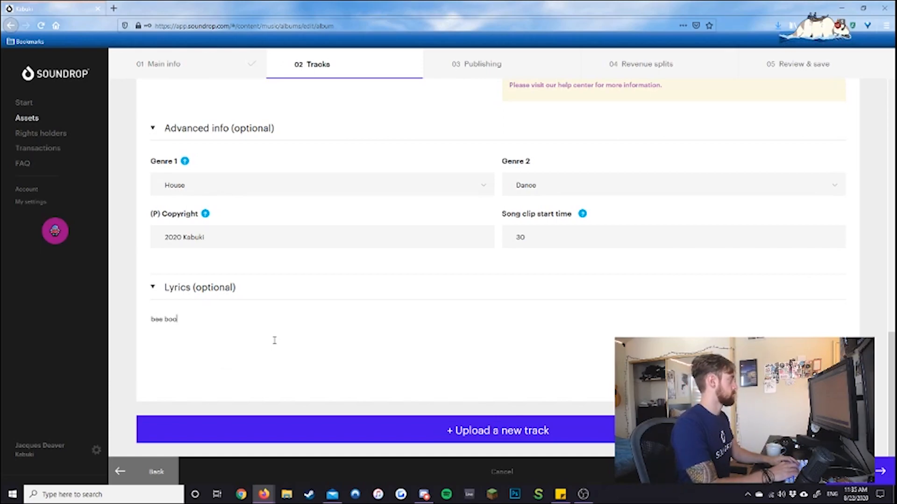
{"action": "type", "text": "o boo bop"}
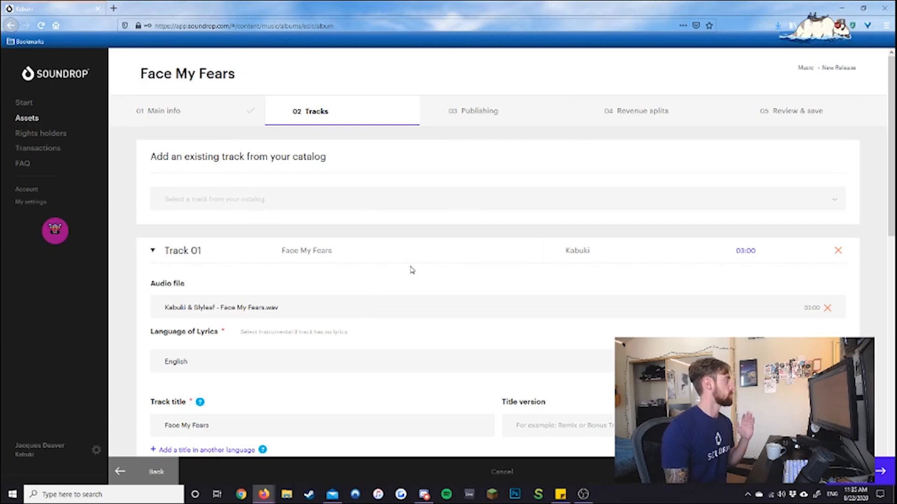
{"action": "scroll", "coordinate": [388, 260], "scroll_direction": "down", "scroll_amount": 10}
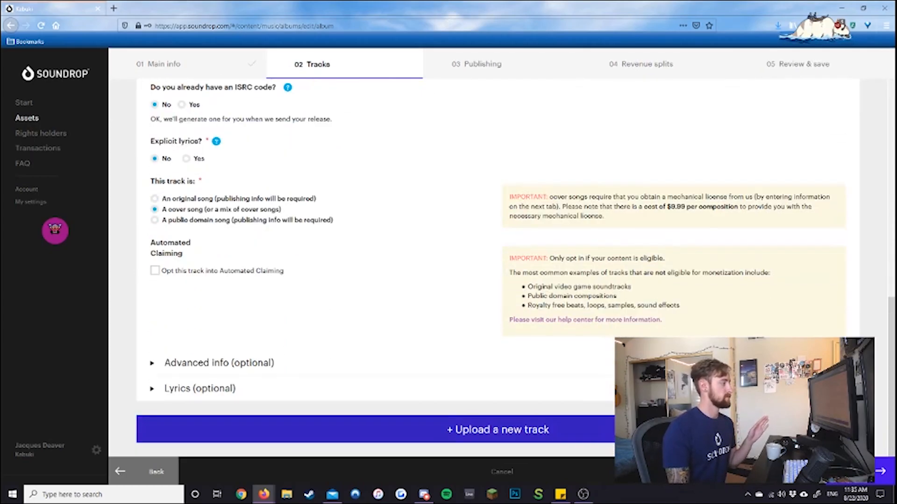
{"action": "left_click", "coordinate": [870, 481]}
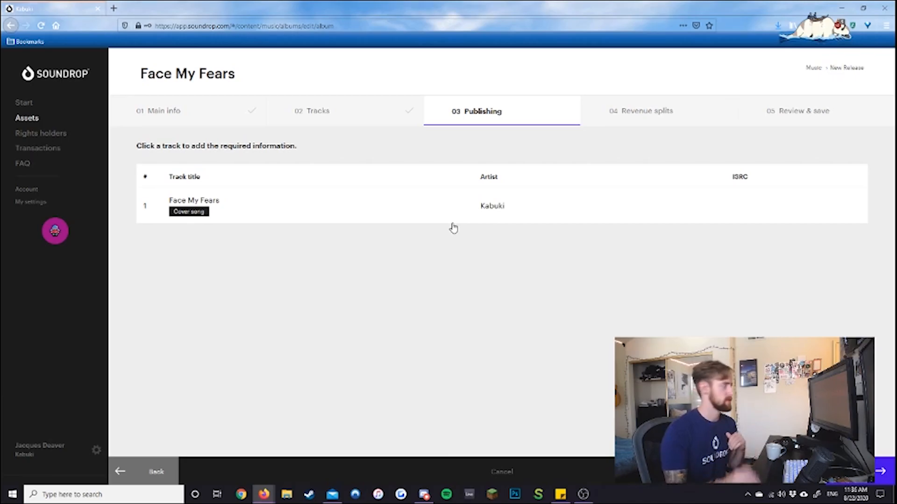
Step: Fill the cover license with original title 'Face My Fears' and original artist 'Utada Hikaru & Skrillex'
{"action": "left_click", "coordinate": [296, 211]}
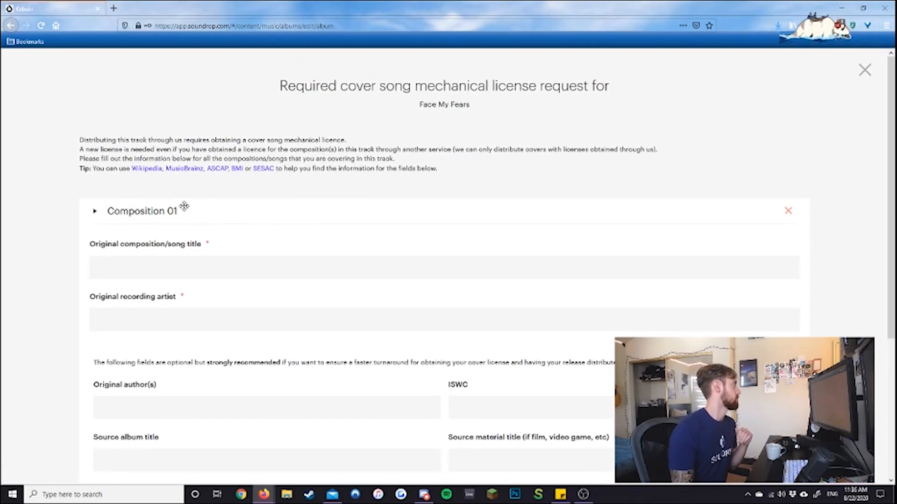
{"action": "scroll", "coordinate": [189, 217], "scroll_direction": "down", "scroll_amount": 2}
{"action": "left_click", "coordinate": [189, 180]}
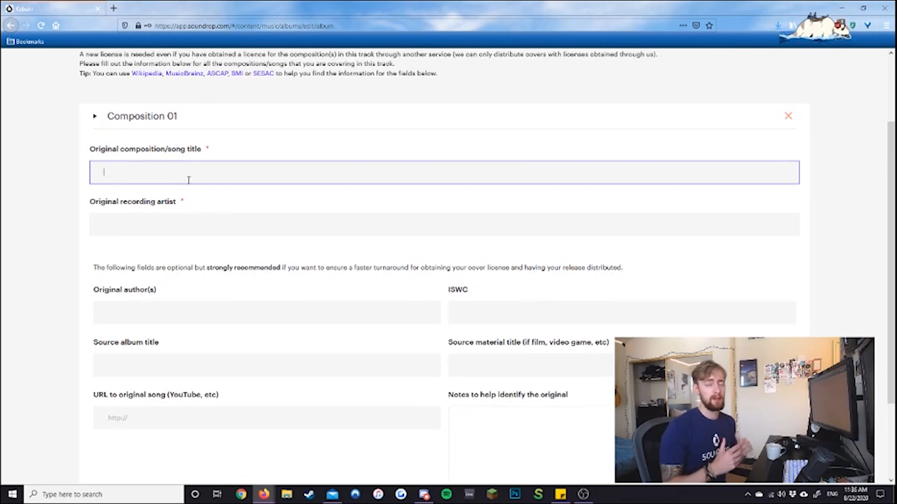
{"action": "type", "text": "Face"}
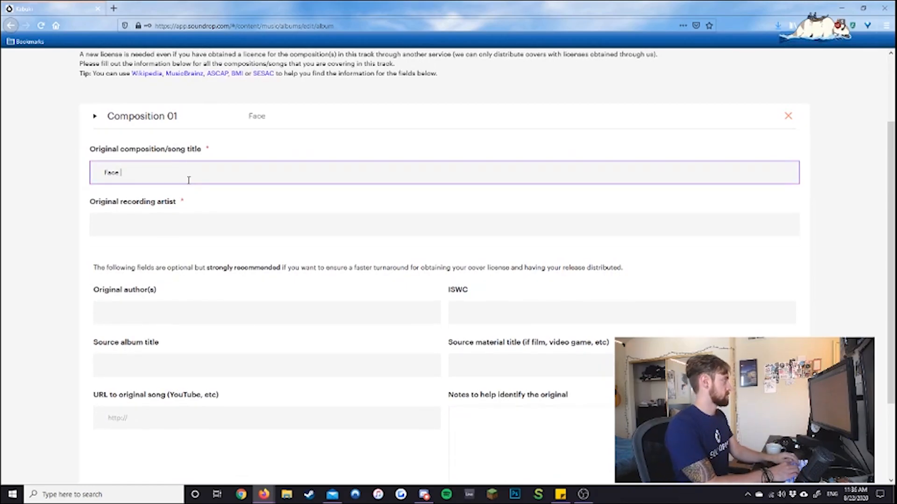
{"action": "type", "text": " My Fears"}
{"action": "left_click", "coordinate": [168, 225]}
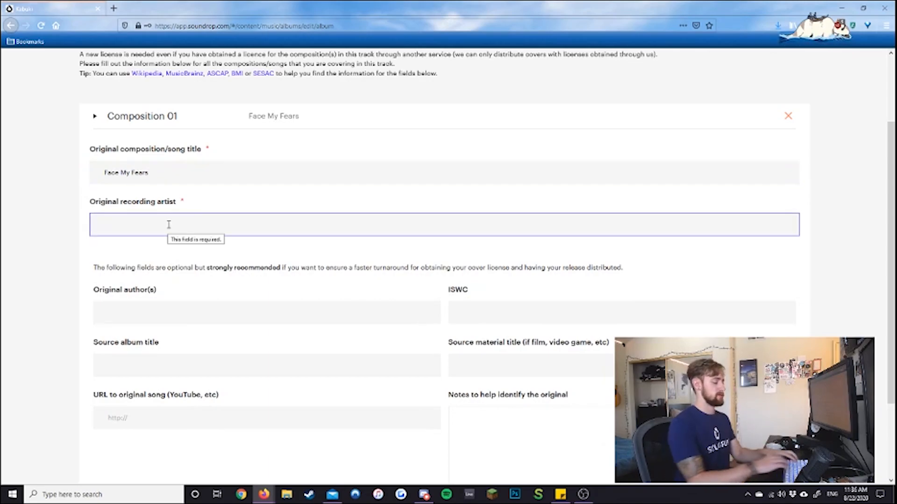
{"action": "type", "text": "Utada Hika"}
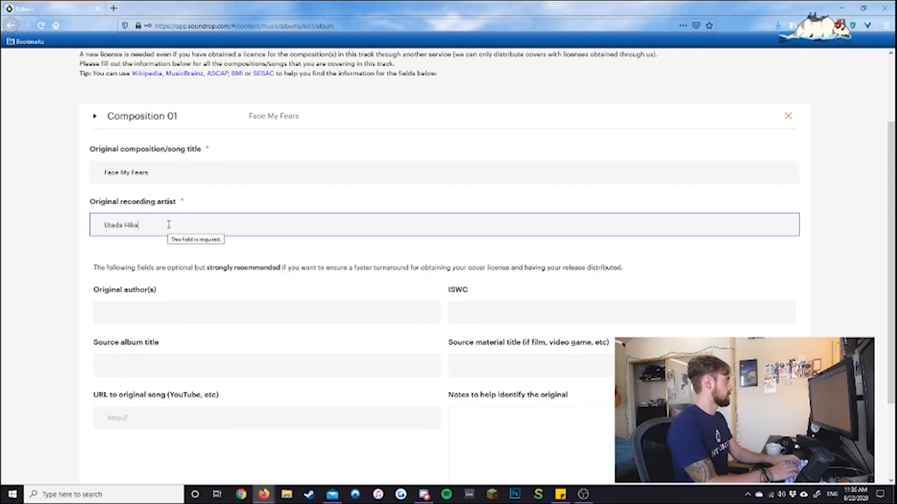
{"action": "type", "text": "ru & Skrillex"}
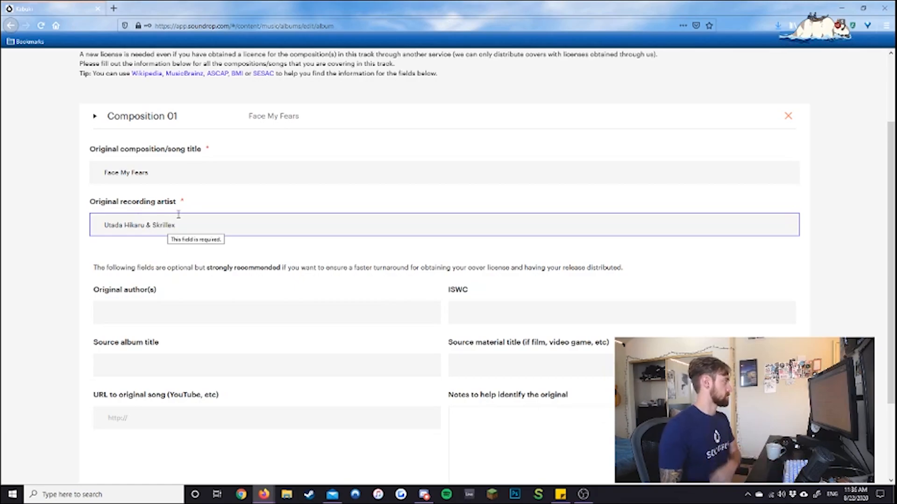
{"action": "left_click", "coordinate": [219, 309]}
{"action": "scroll", "coordinate": [232, 296], "scroll_direction": "down", "scroll_amount": 2}
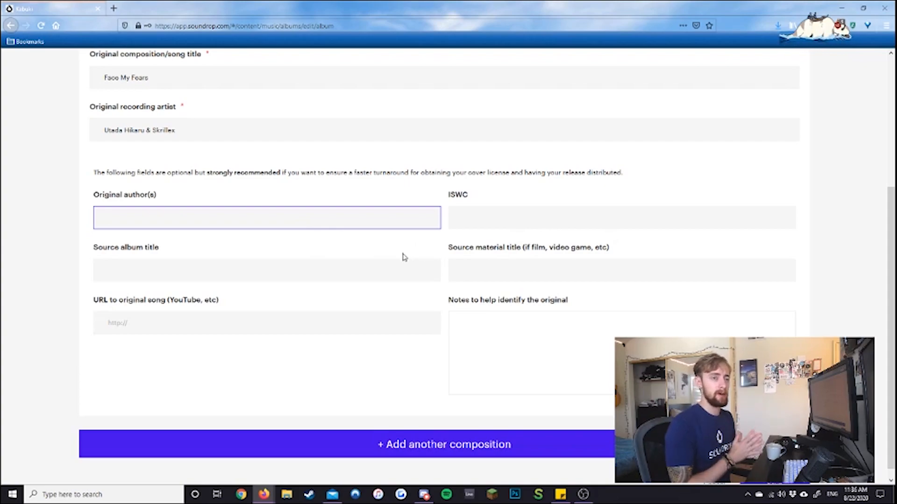
{"action": "left_click", "coordinate": [133, 327]}
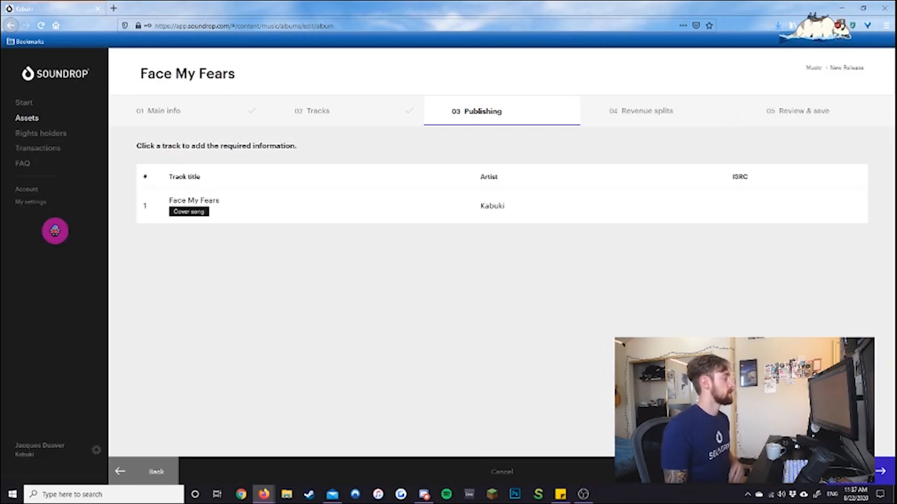
Step: Continue to Revenue splits and open the Face My Fears track's splits
{"action": "left_click", "coordinate": [860, 472]}
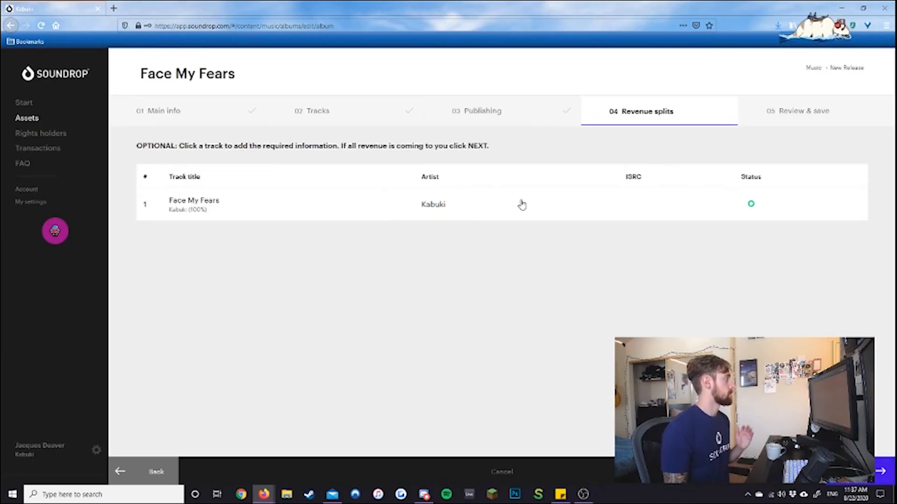
{"action": "left_click", "coordinate": [447, 204]}
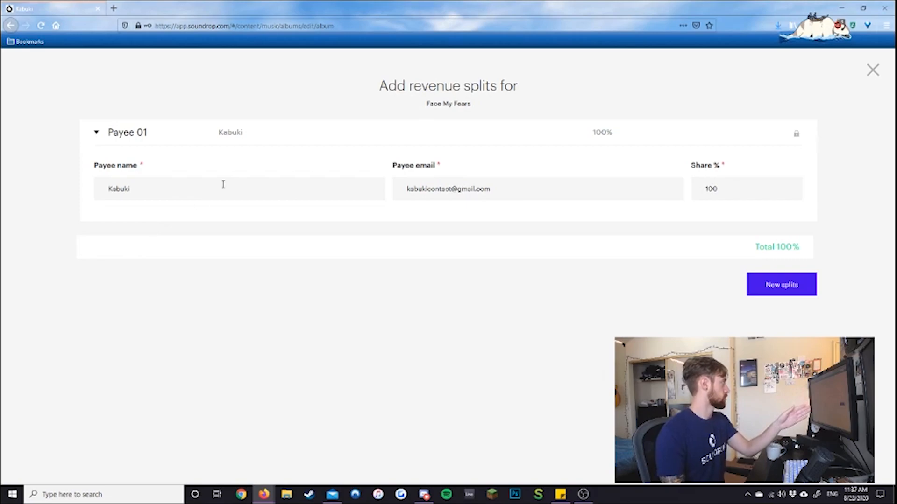
Step: Create new splits with Kabuki as Payee 01 at 50%, including their e-mail
{"action": "left_click", "coordinate": [791, 284]}
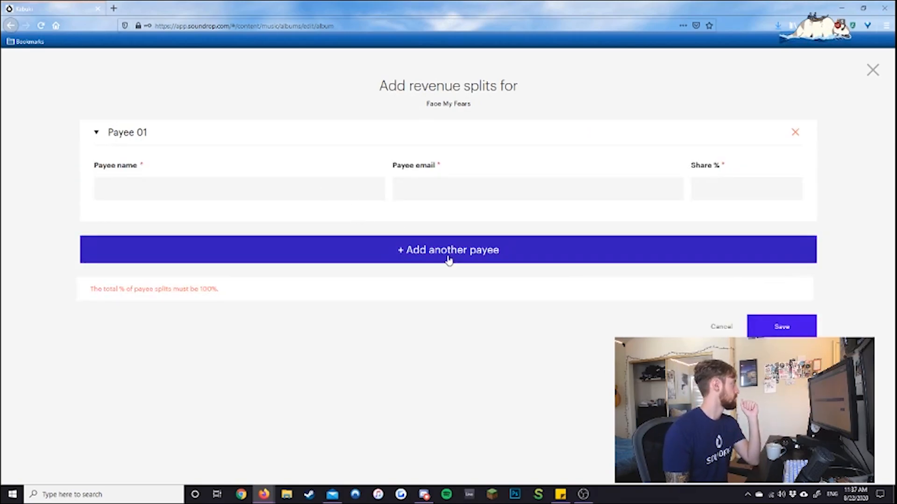
{"action": "left_click", "coordinate": [211, 181]}
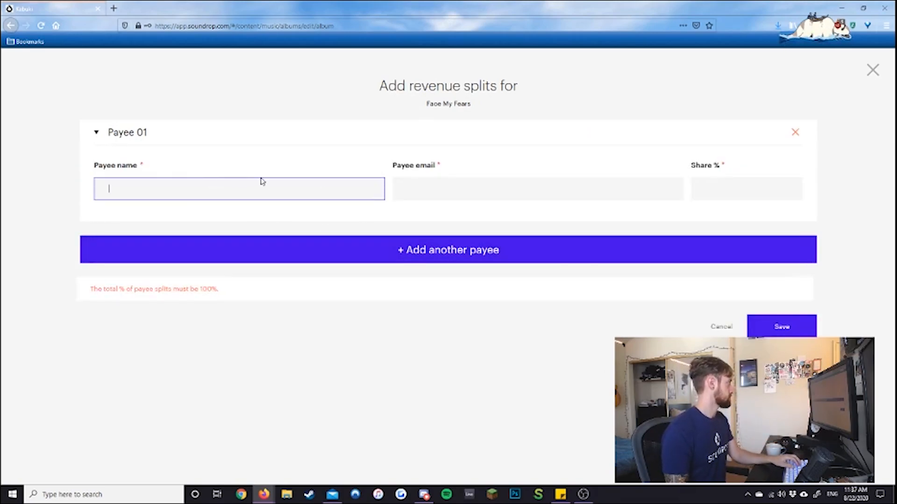
{"action": "type", "text": "Kabuki"}
{"action": "key", "text": "Tab"}
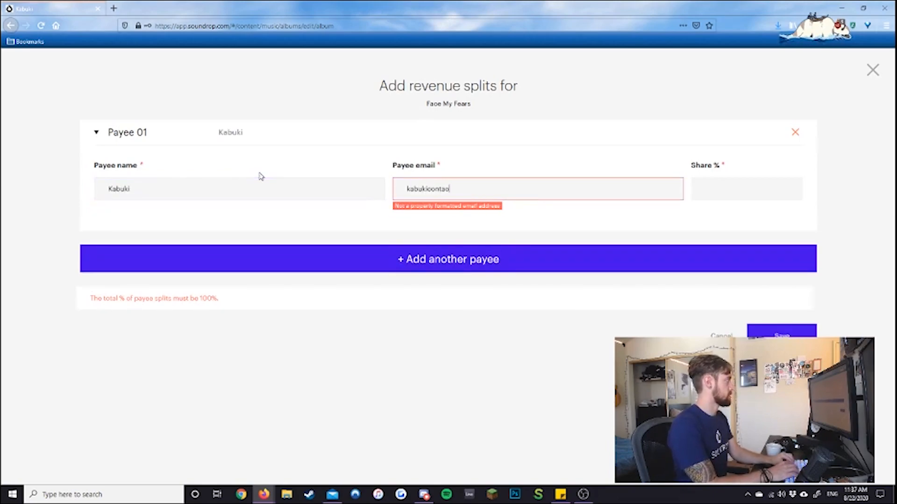
{"action": "key", "text": "Tab"}
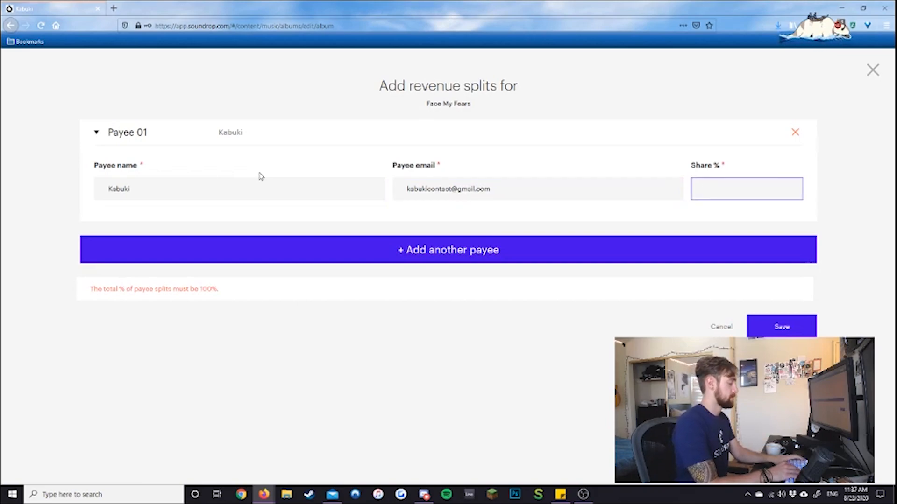
{"action": "type", "text": "50"}
Step: Add Slyleaf as Payee 02 at 50% with their e-mail and save the splits
{"action": "left_click", "coordinate": [457, 260]}
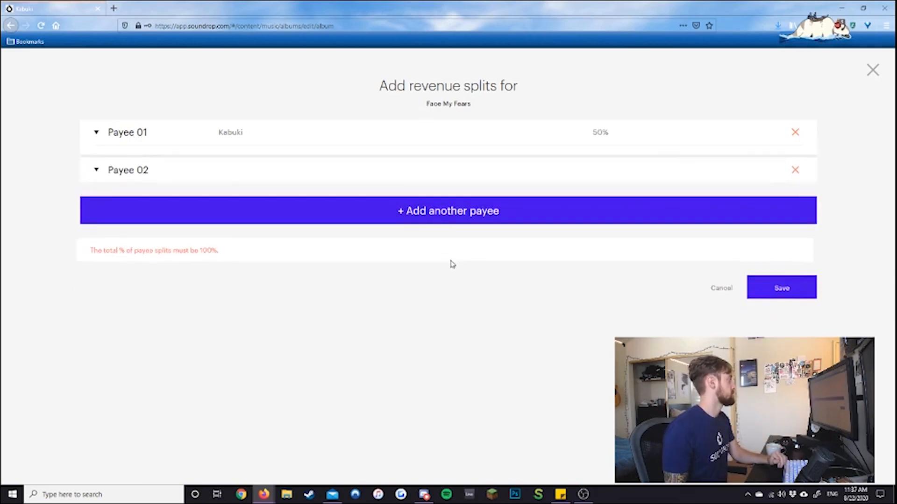
{"action": "left_click", "coordinate": [160, 212]}
{"action": "type", "text": "slyleaf"}
{"action": "key", "text": "Tab"}
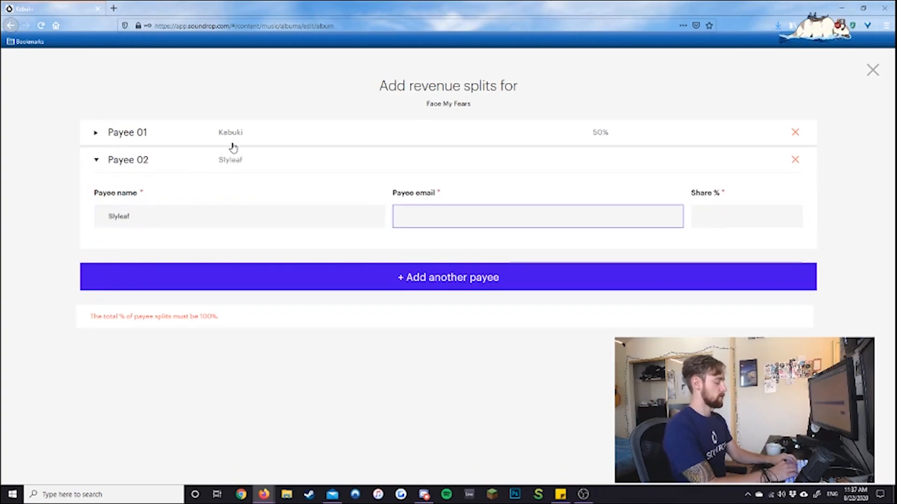
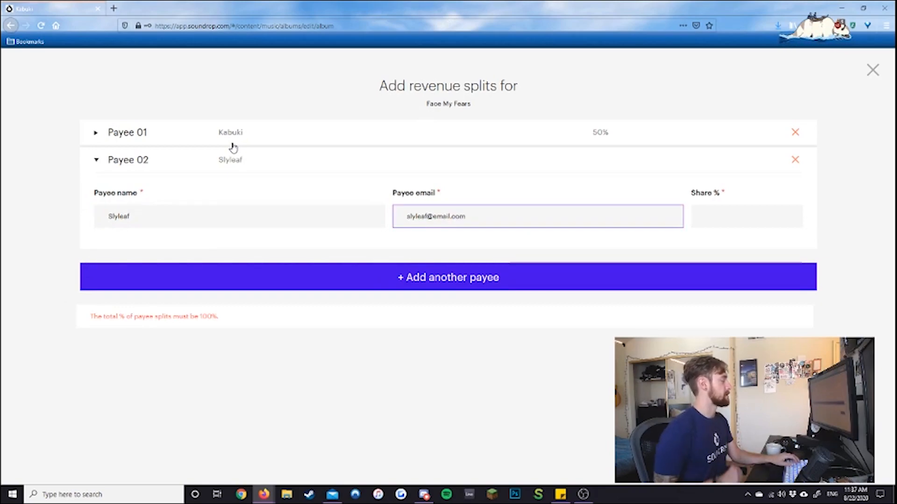
{"action": "key", "text": "Tab"}
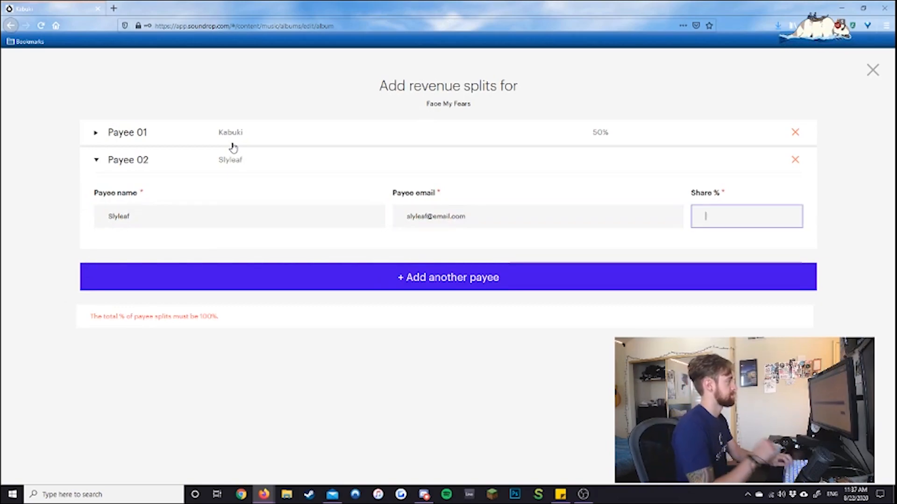
{"action": "type", "text": "50"}
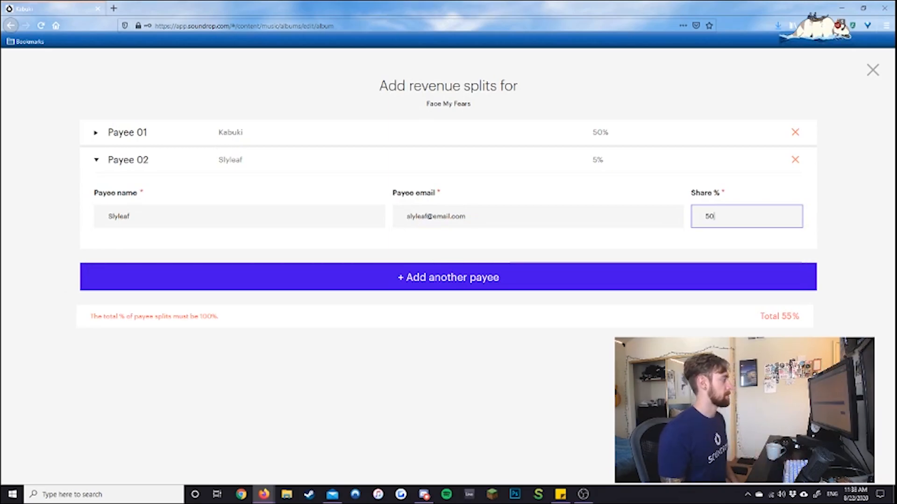
{"action": "key", "text": "Return"}
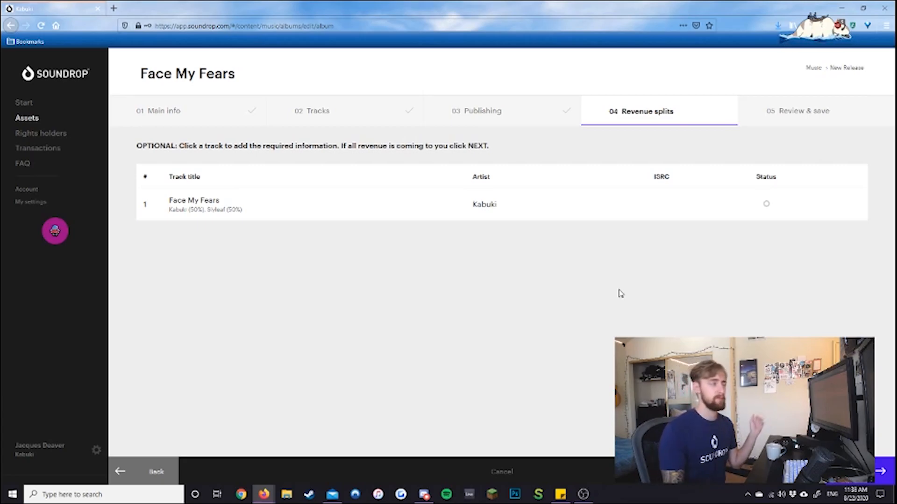
Step: Go to Review & save and scroll through the Face My Fears release summary
{"action": "left_click", "coordinate": [849, 471]}
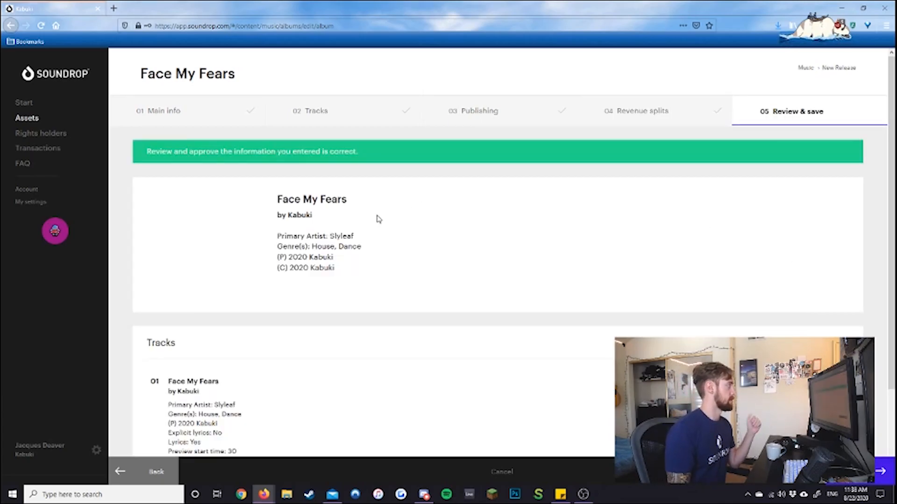
{"action": "scroll", "coordinate": [346, 197], "scroll_direction": "down", "scroll_amount": 3}
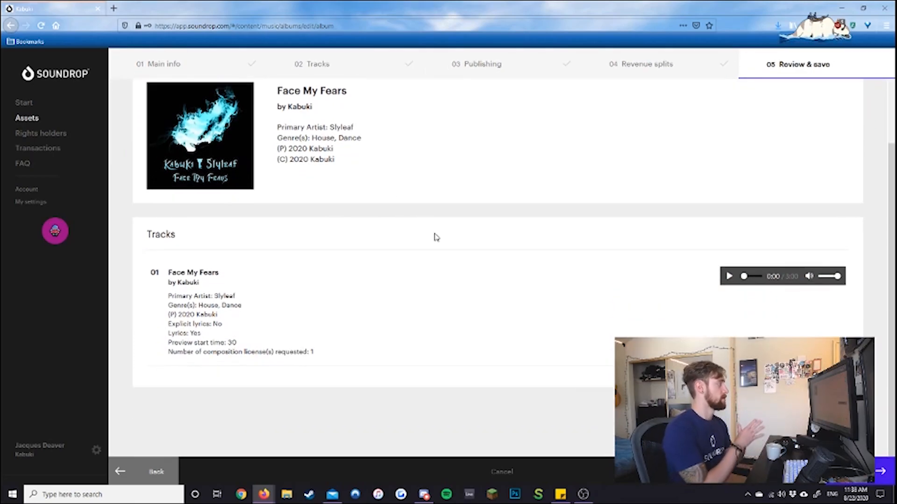
{"action": "scroll", "coordinate": [438, 238], "scroll_direction": "up", "scroll_amount": 1}
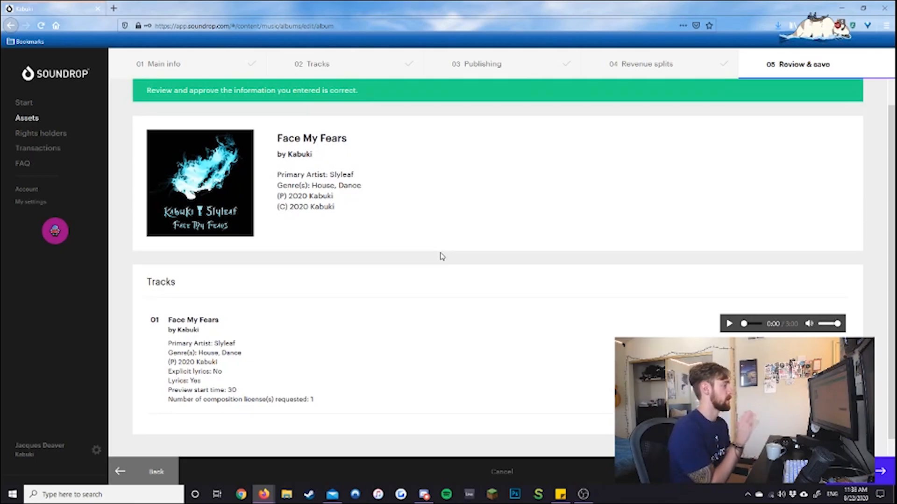
{"action": "scroll", "coordinate": [440, 257], "scroll_direction": "down", "scroll_amount": 1}
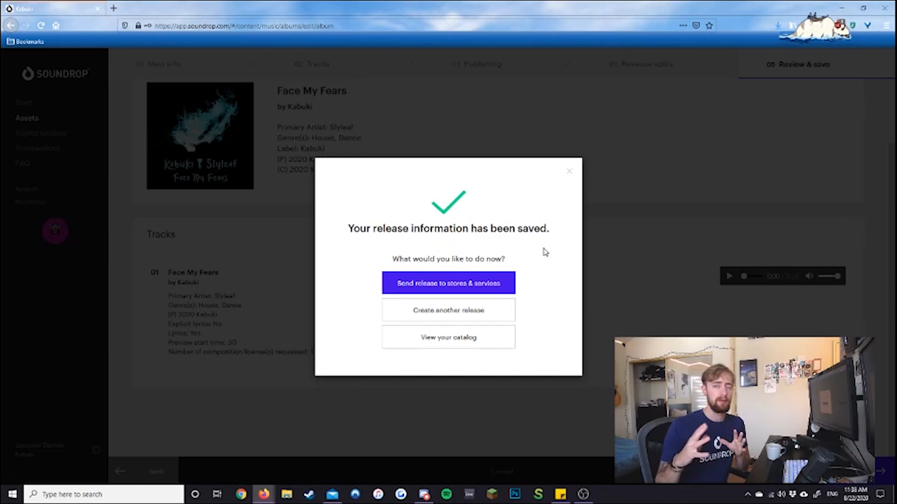
Step: Send the saved Face My Fears release to stores and open the Distribute now form
{"action": "left_click", "coordinate": [503, 289]}
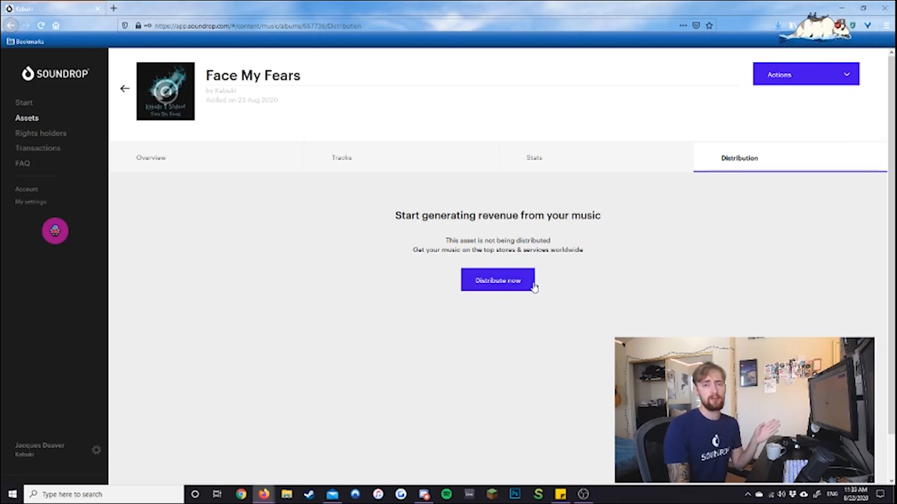
{"action": "left_click", "coordinate": [519, 279]}
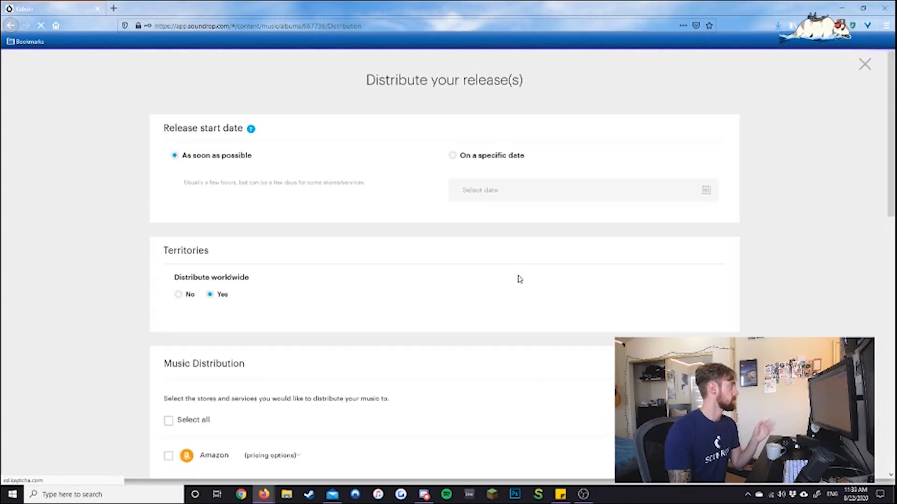
{"action": "scroll", "coordinate": [331, 260], "scroll_direction": "down", "scroll_amount": 1}
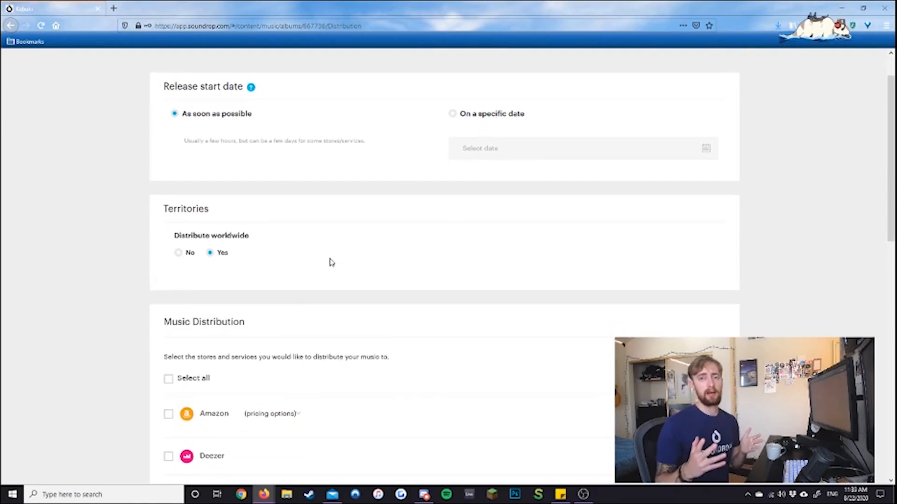
{"action": "left_click", "coordinate": [452, 114]}
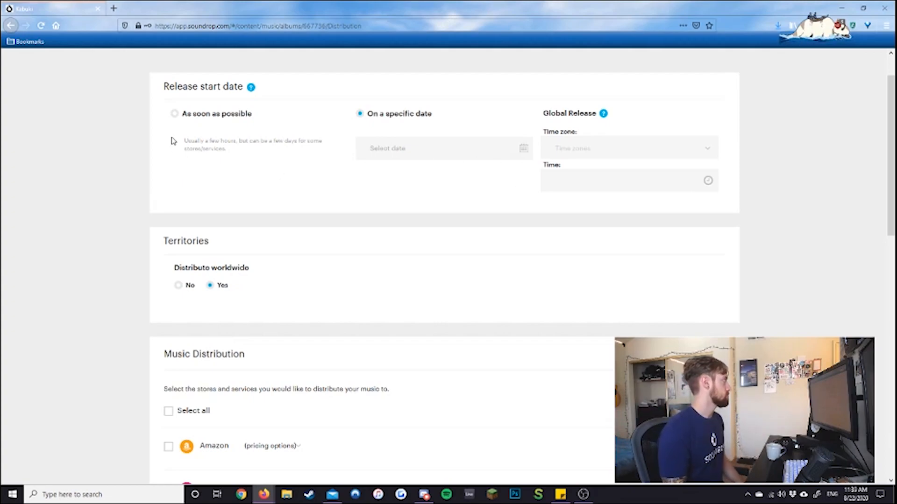
{"action": "left_click", "coordinate": [174, 113]}
{"action": "scroll", "coordinate": [248, 211], "scroll_direction": "down", "scroll_amount": 1}
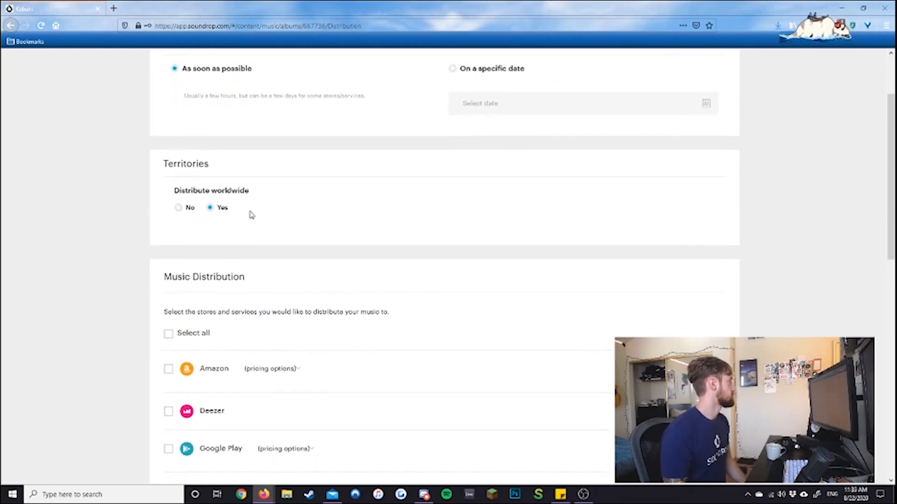
{"action": "scroll", "coordinate": [292, 231], "scroll_direction": "down", "scroll_amount": 1}
{"action": "scroll", "coordinate": [252, 243], "scroll_direction": "down", "scroll_amount": 4}
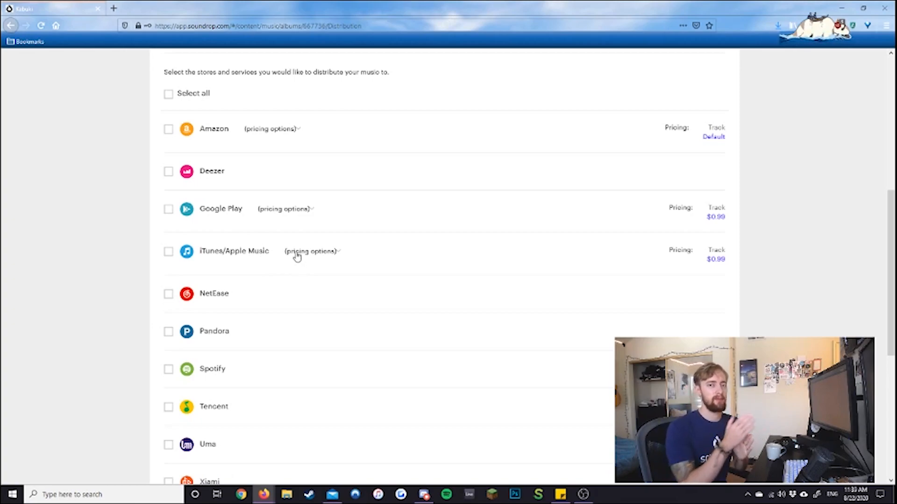
{"action": "scroll", "coordinate": [245, 264], "scroll_direction": "down", "scroll_amount": 5}
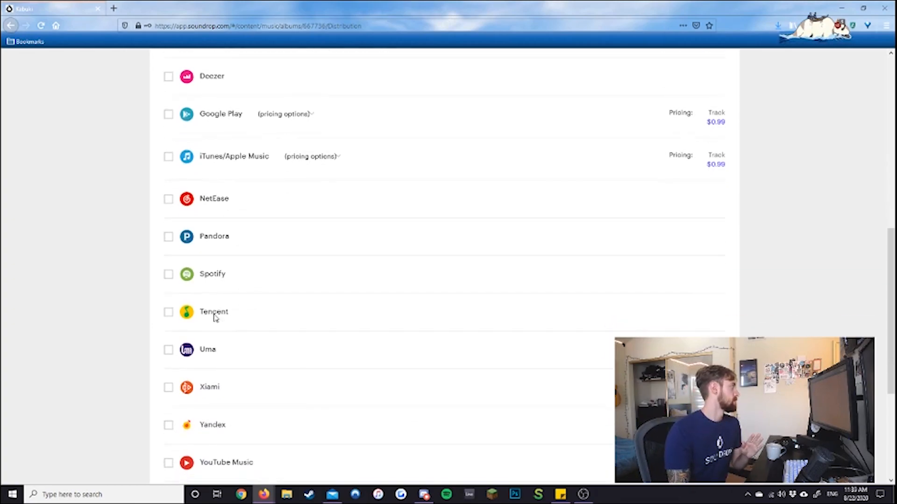
{"action": "scroll", "coordinate": [210, 329], "scroll_direction": "up", "scroll_amount": 7}
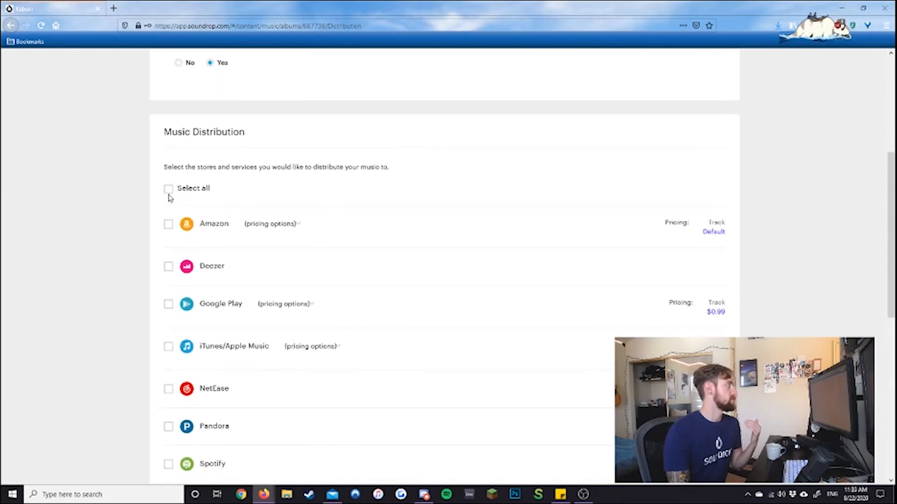
Step: Select all stores from Amazon to YouTube Music and expand the Pre-order option details
{"action": "left_click", "coordinate": [169, 193]}
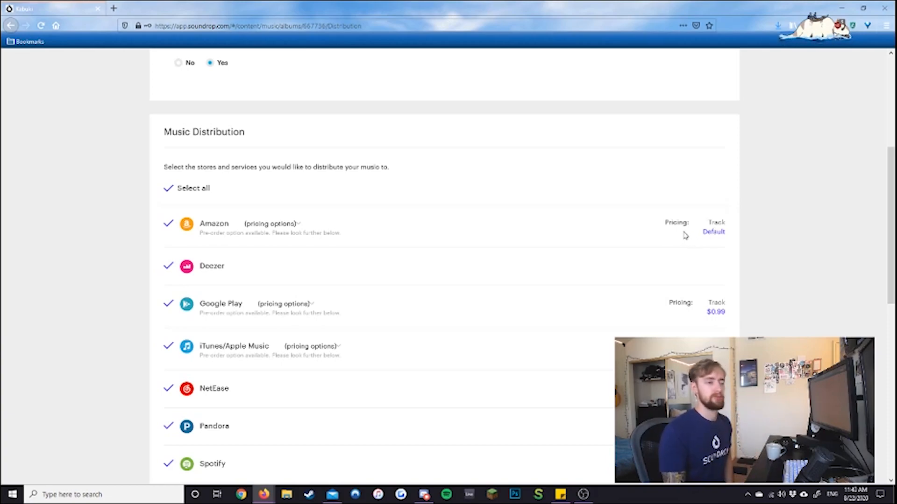
{"action": "scroll", "coordinate": [664, 265], "scroll_direction": "down", "scroll_amount": 1}
{"action": "scroll", "coordinate": [226, 284], "scroll_direction": "down", "scroll_amount": 9}
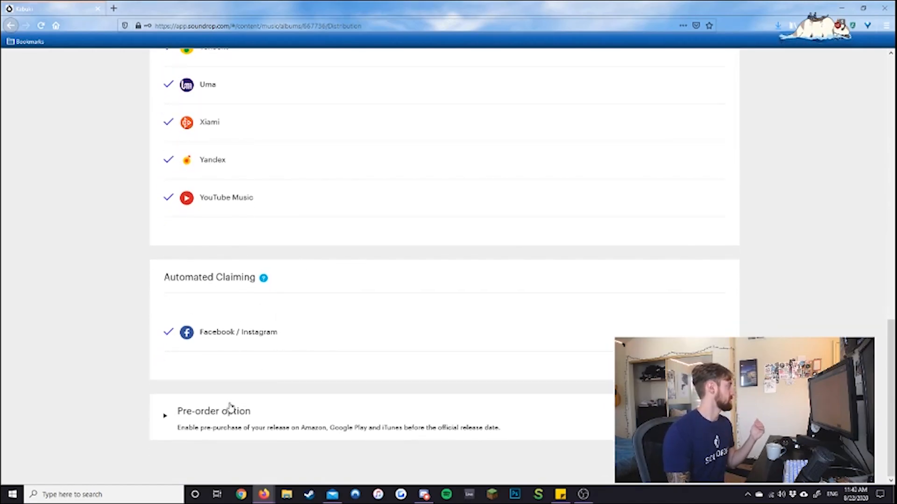
{"action": "left_click", "coordinate": [166, 416]}
{"action": "scroll", "coordinate": [169, 419], "scroll_direction": "down", "scroll_amount": 4}
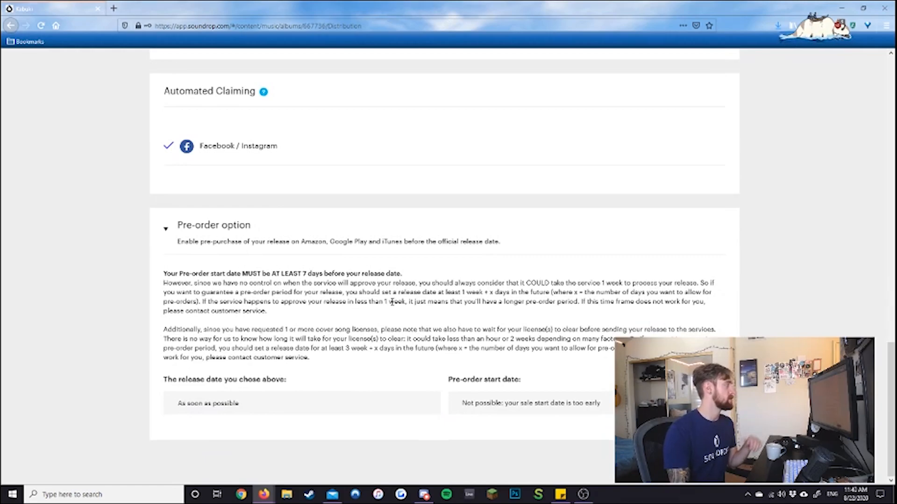